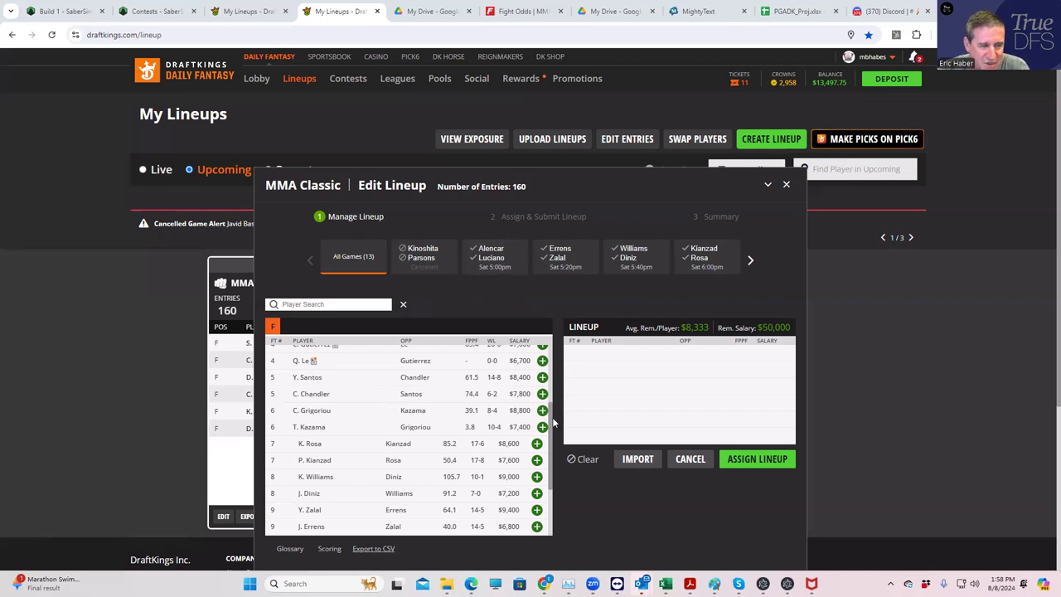
# Add C. Gutierrez to the lineup and review his fight log and latest player news
pyautogui.scroll(2, 541, 363)
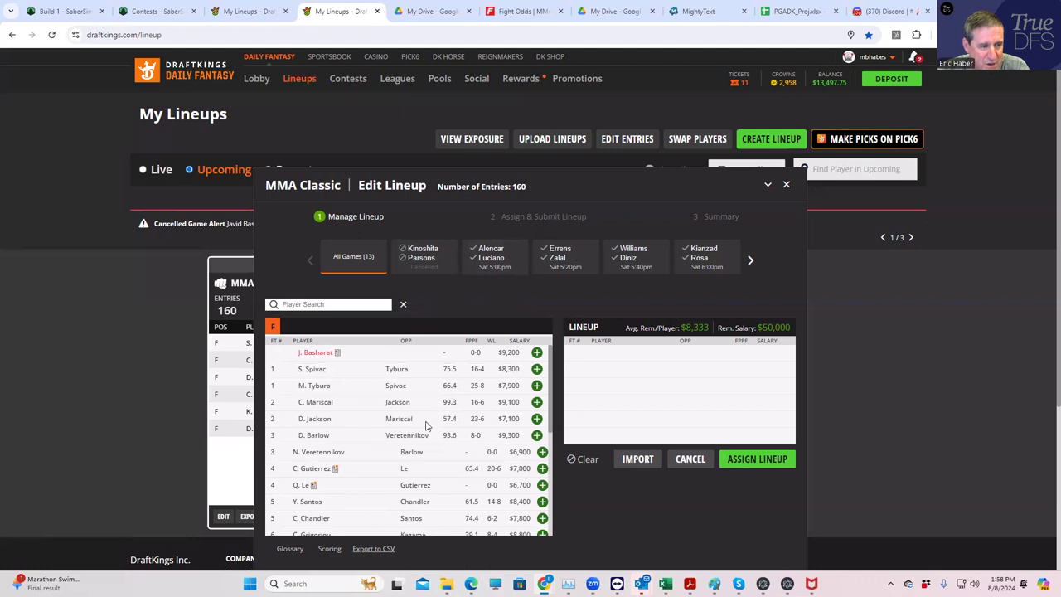
pyautogui.click(543, 468)
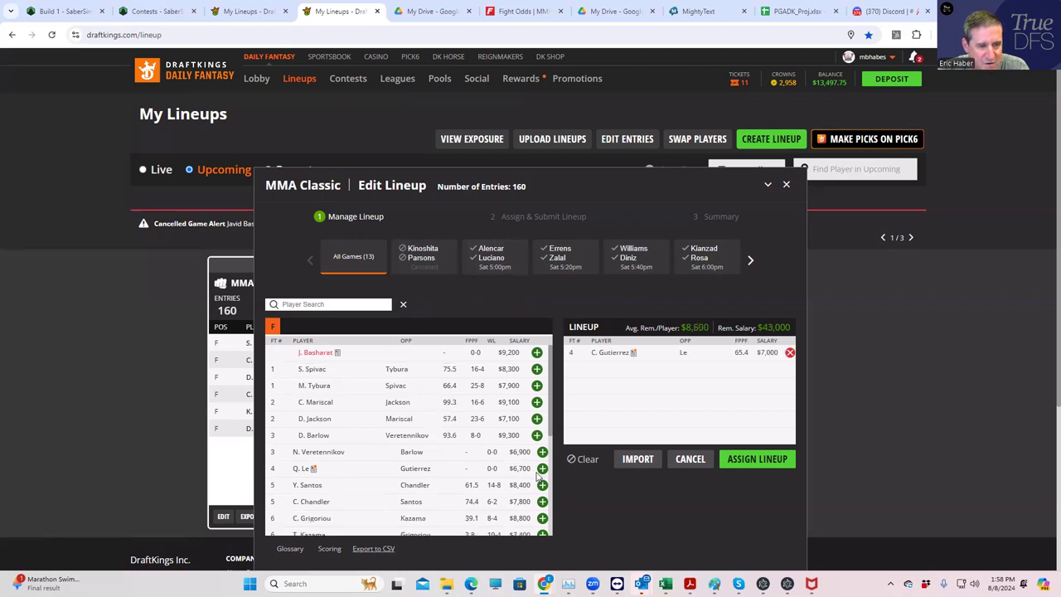
pyautogui.click(614, 353)
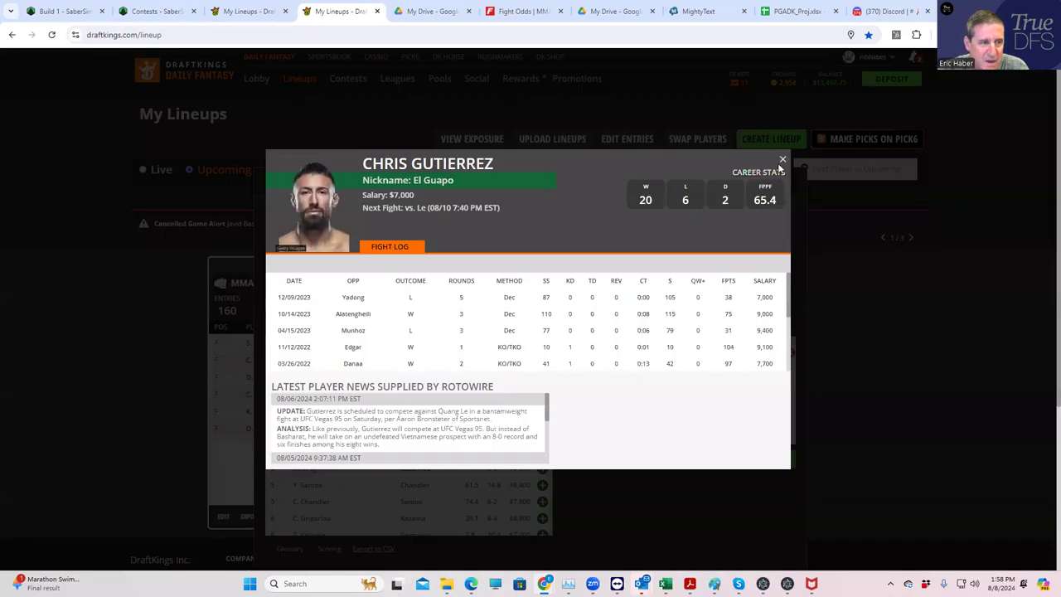
pyautogui.click(782, 160)
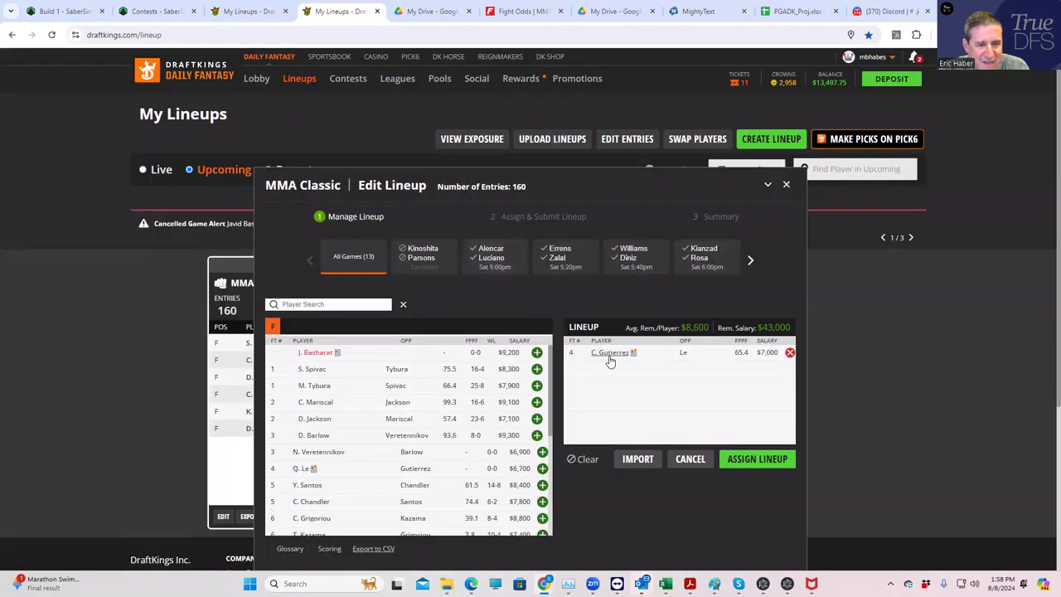
pyautogui.click(611, 355)
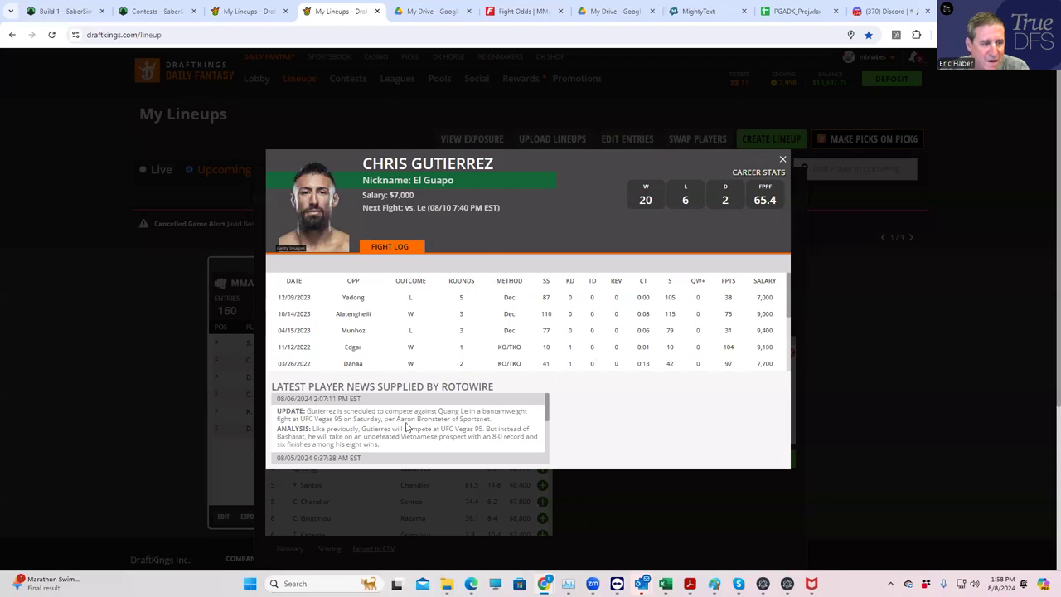
pyautogui.scroll(-1, 411, 427)
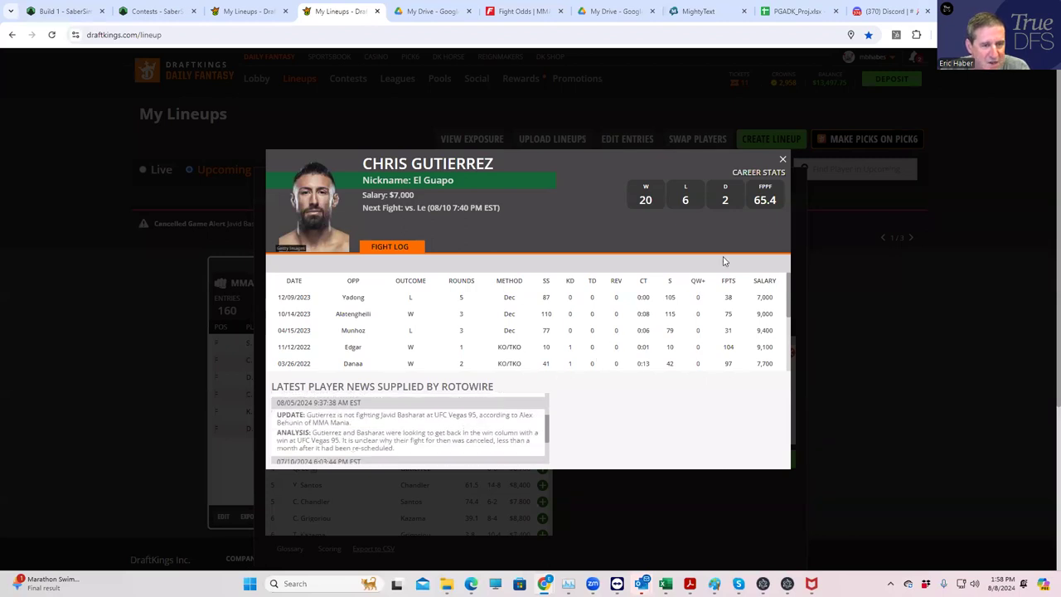
pyautogui.click(782, 160)
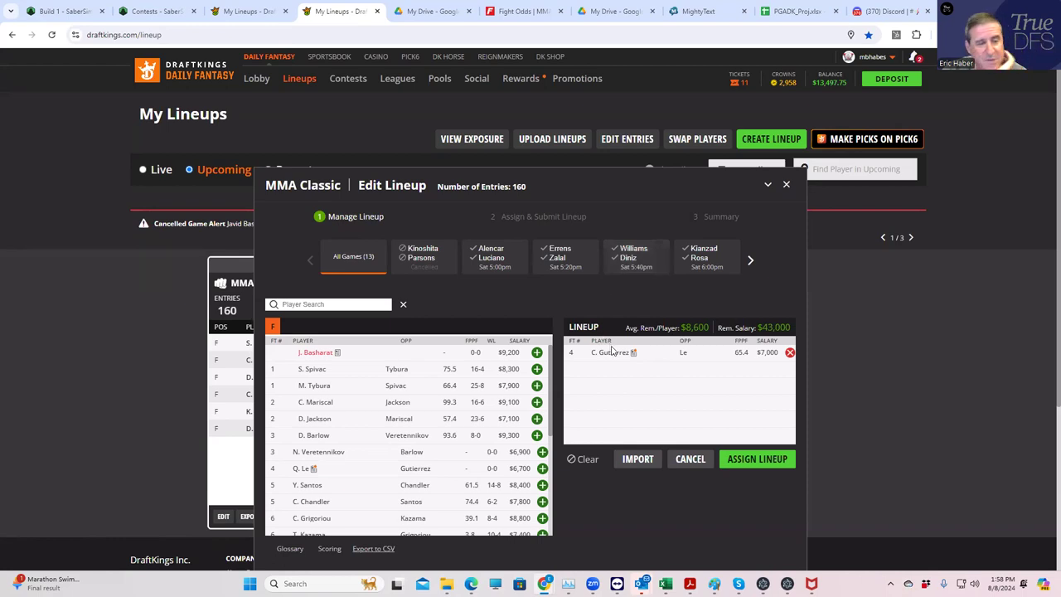
# Review Quang Le's player profile, including his fight log and latest news about the Gutierrez fight
pyautogui.click(305, 470)
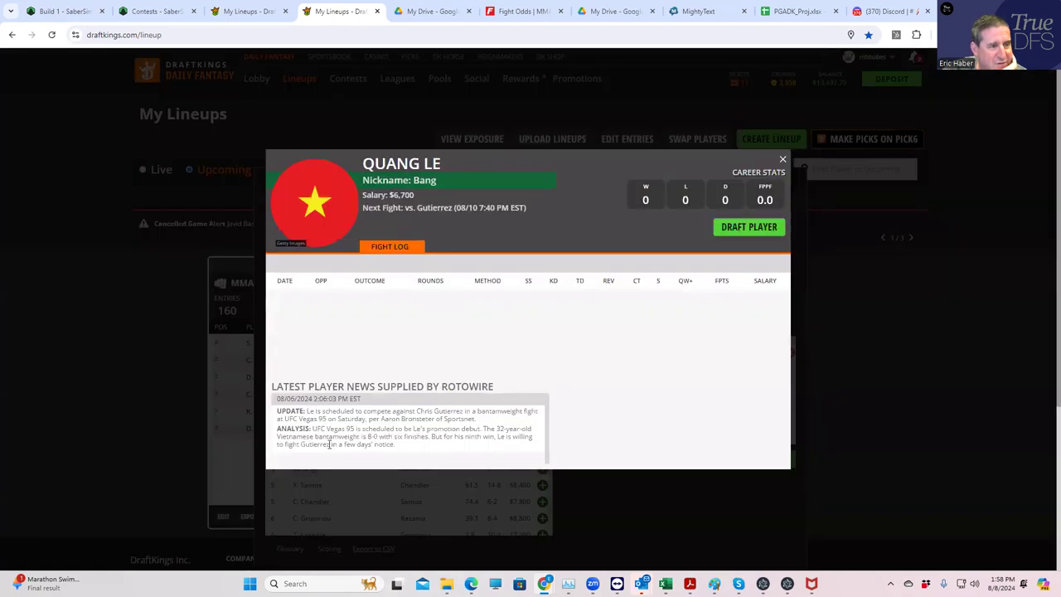
pyautogui.click(783, 159)
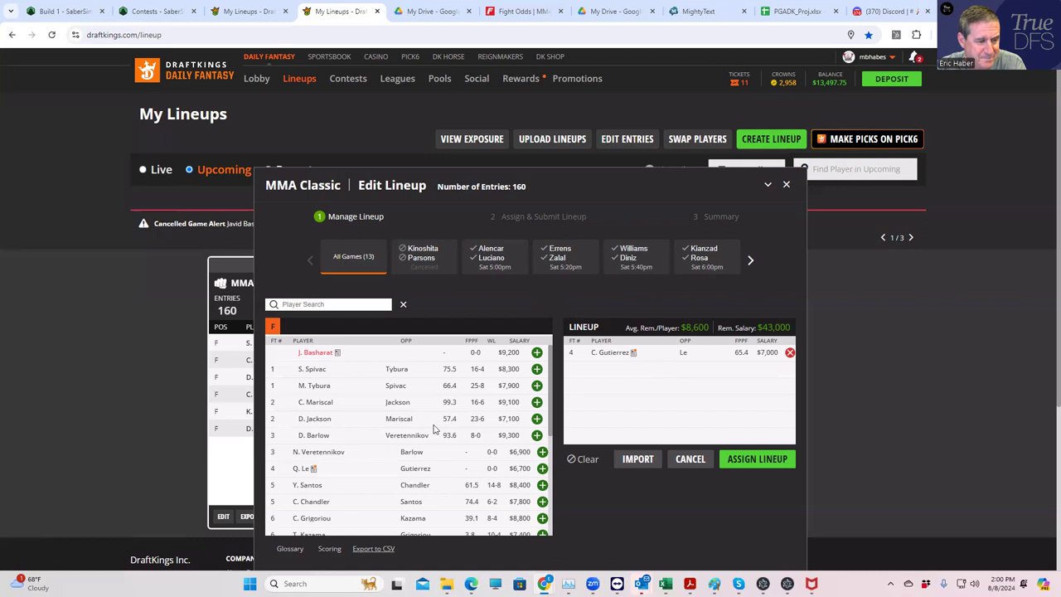
pyautogui.click(304, 470)
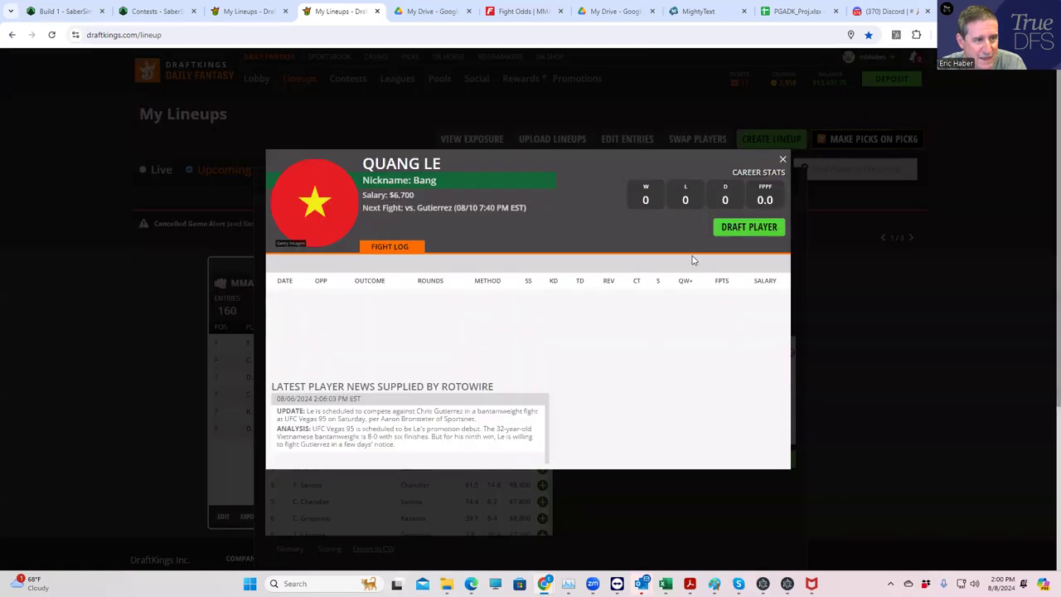
pyautogui.click(782, 159)
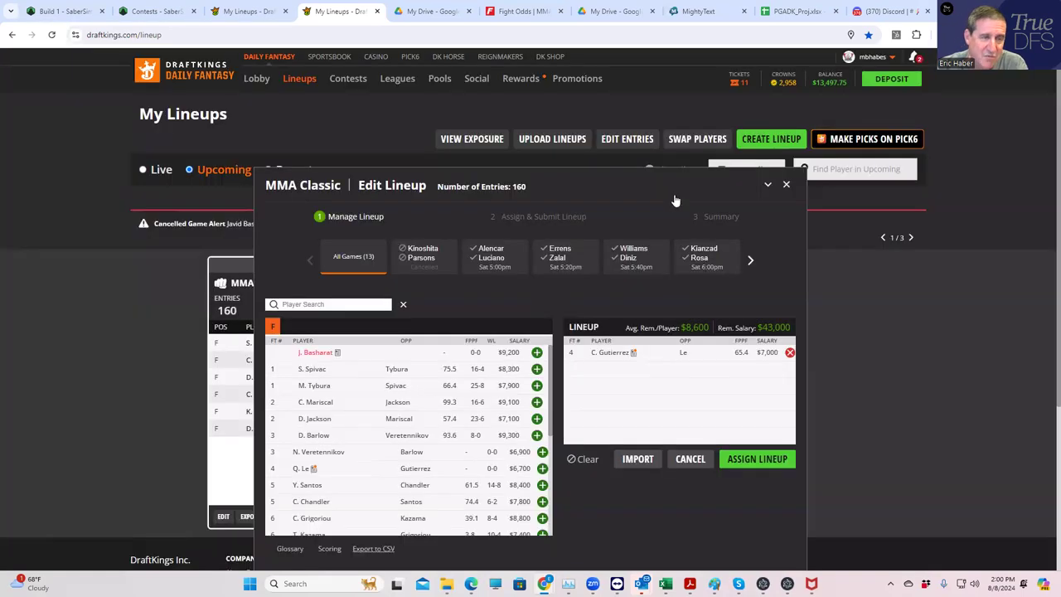
# Check the UFC Fight Night: Tybura vs. Spivac 2 betting odds on Fight Odds, dismissing the advertisement, and return to the DraftKings lineup
pyautogui.click(518, 11)
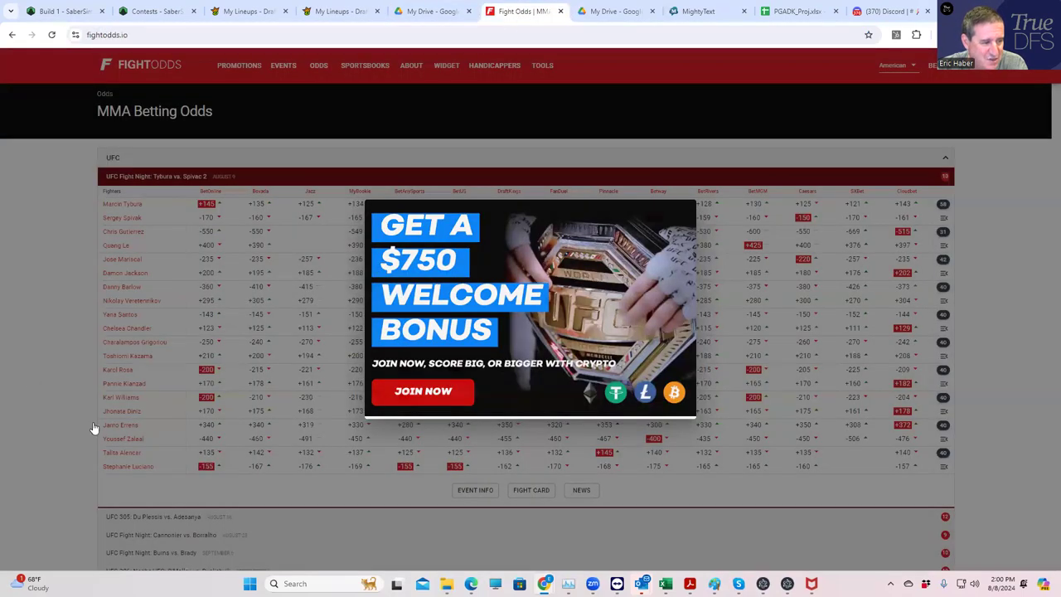
pyautogui.click(94, 428)
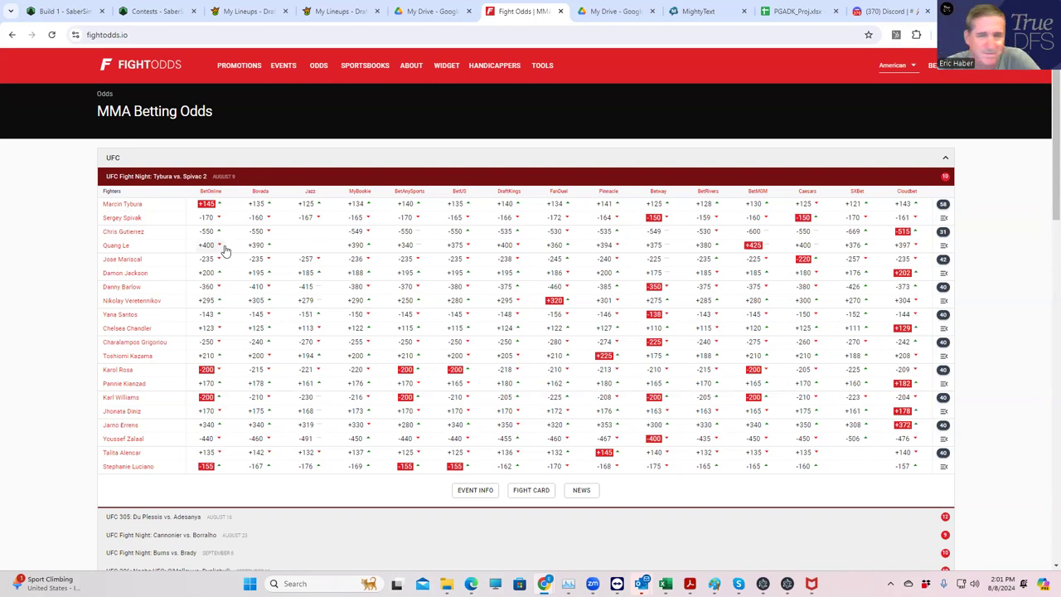
pyautogui.click(318, 11)
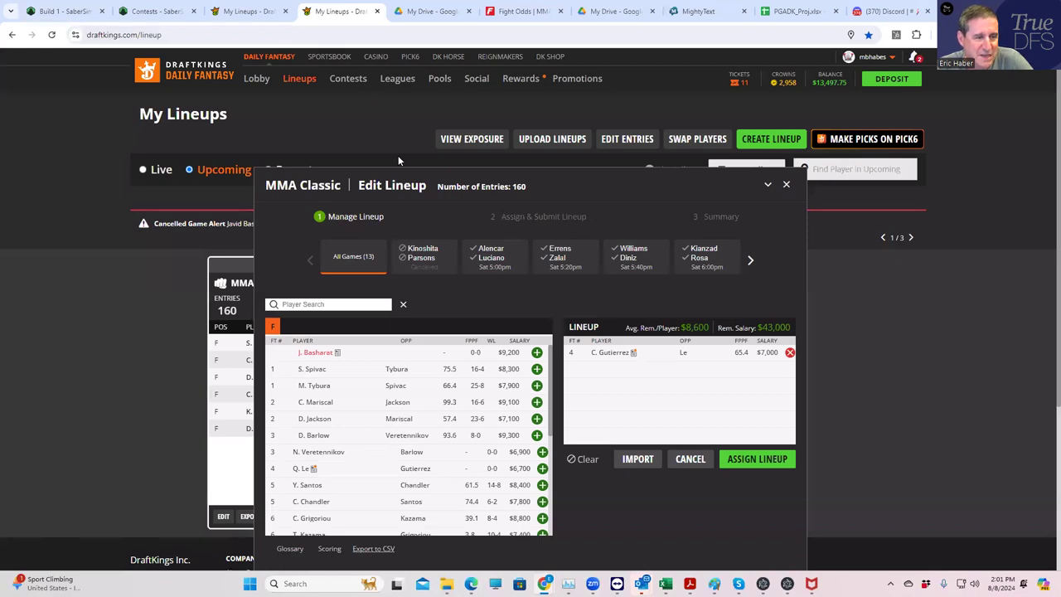
# Add T. Alencar to the lineup from the full fighter list
pyautogui.moveTo(552, 402); pyautogui.dragTo(554, 531)
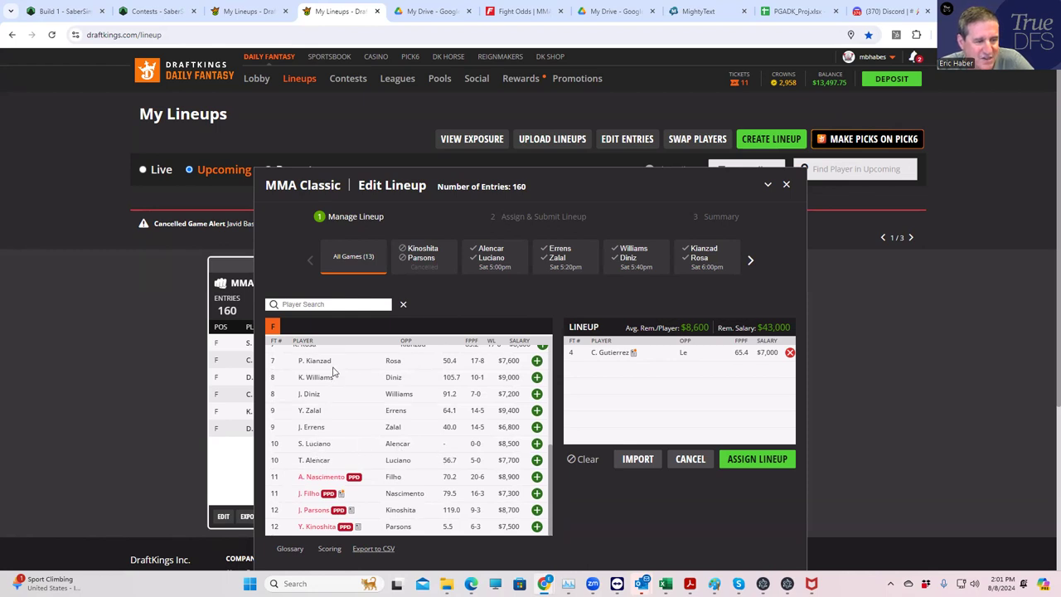
pyautogui.moveTo(549, 466); pyautogui.dragTo(541, 332)
pyautogui.moveTo(543, 378); pyautogui.dragTo(545, 475)
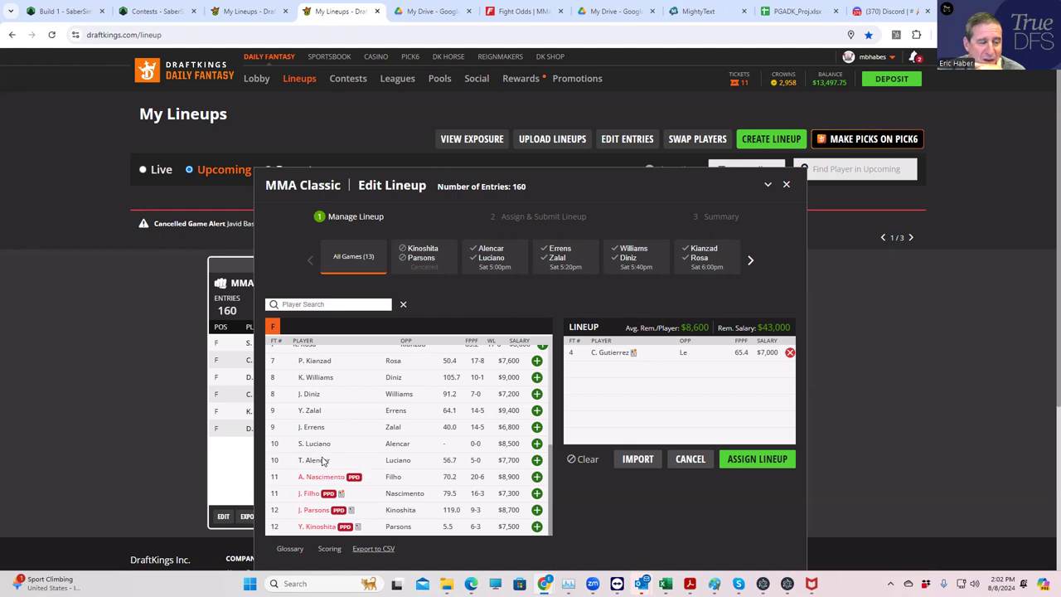
pyautogui.click(536, 460)
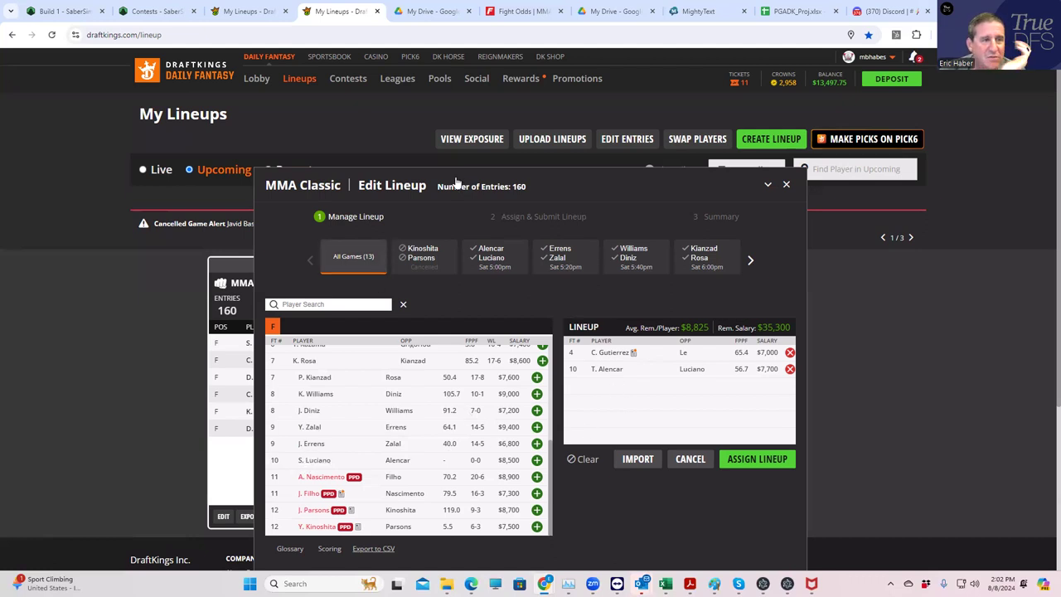
# Examine the Alencar vs. Luciano fight-outcome odds on Fight Odds, and return to the DraftKings lineup
pyautogui.click(529, 10)
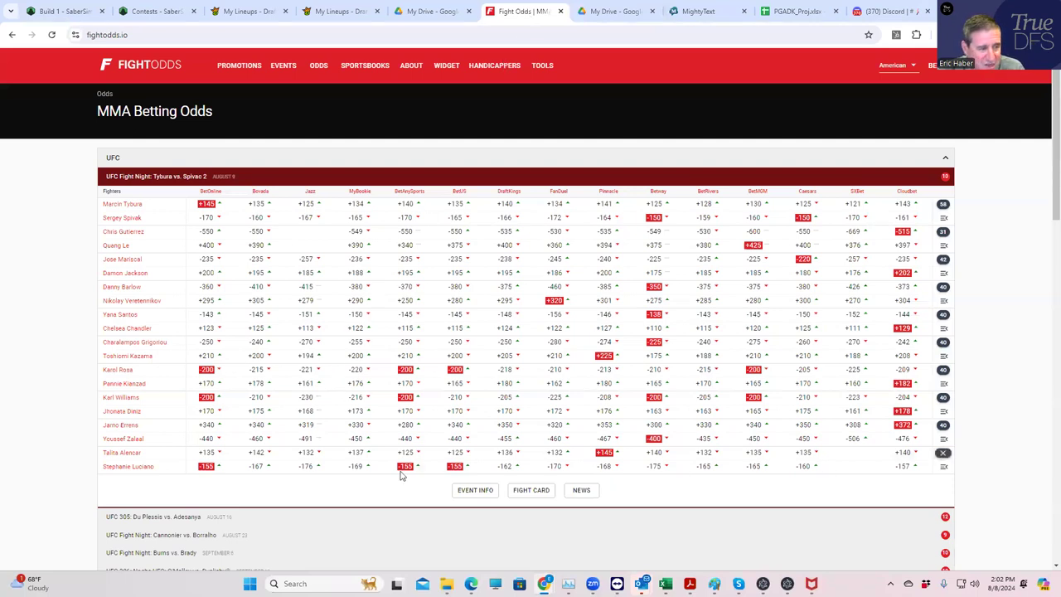
pyautogui.scroll(-1, 394, 474)
pyautogui.scroll(-3, 395, 474)
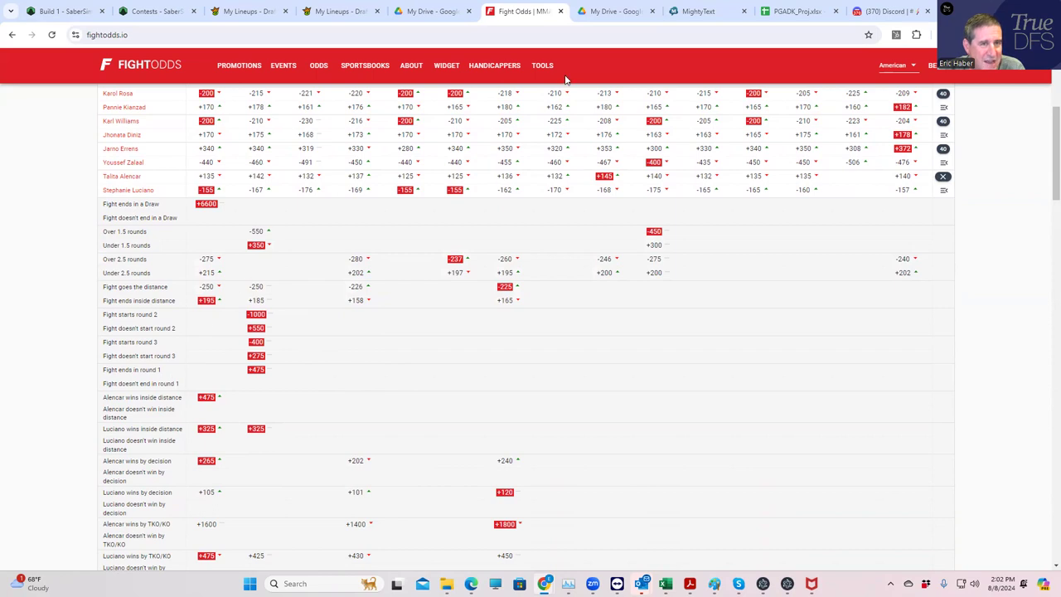
pyautogui.click(248, 11)
pyautogui.click(313, 12)
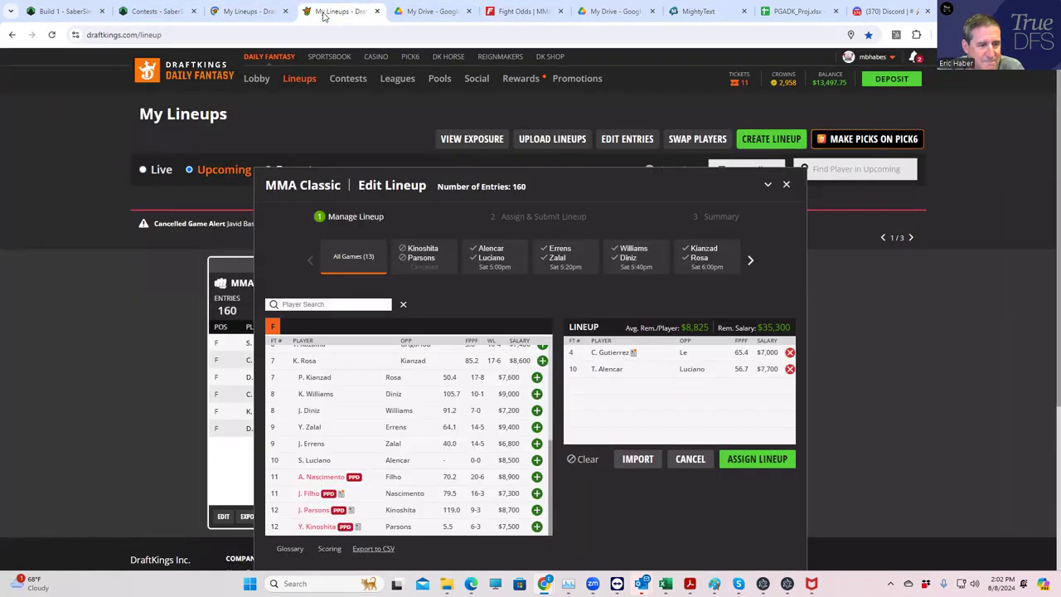
# Filter the fighter list to the Errens vs. Zalal fight and review Youssef Zalal's full fight log
pyautogui.click(558, 262)
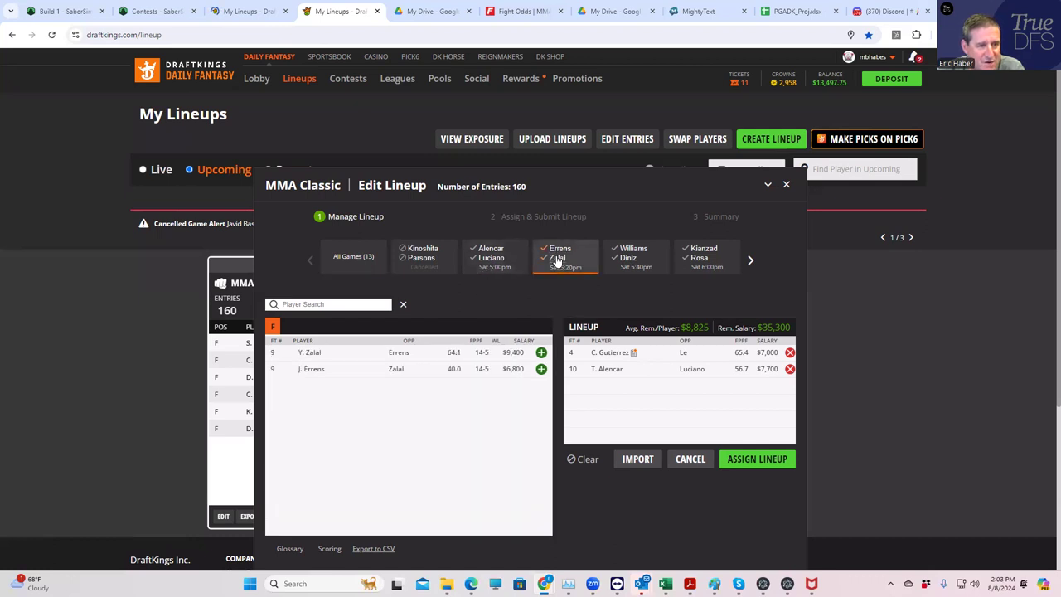
pyautogui.click(315, 353)
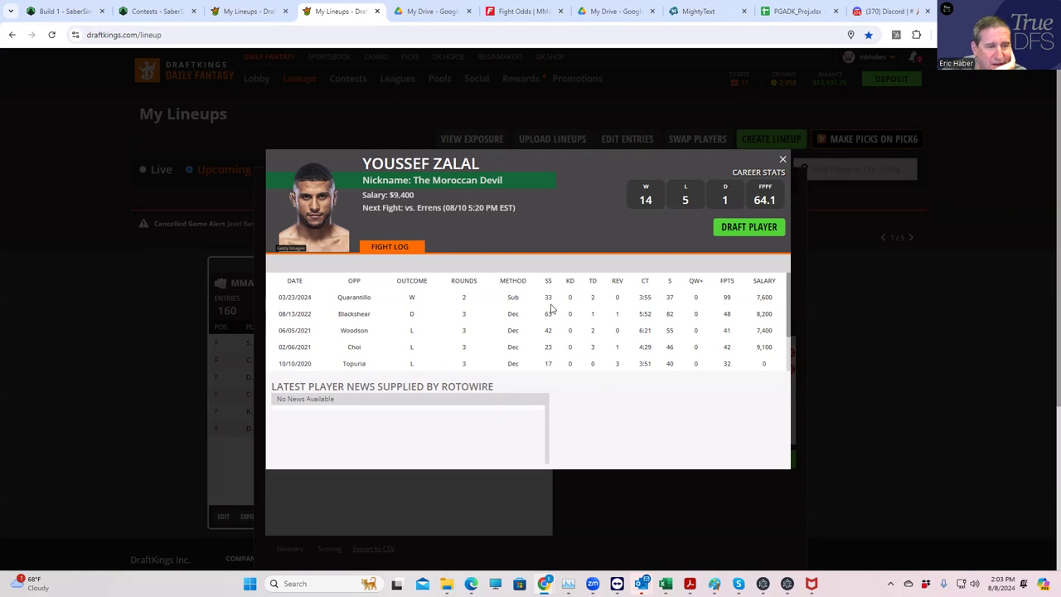
pyautogui.scroll(-1, 602, 336)
pyautogui.scroll(1, 500, 328)
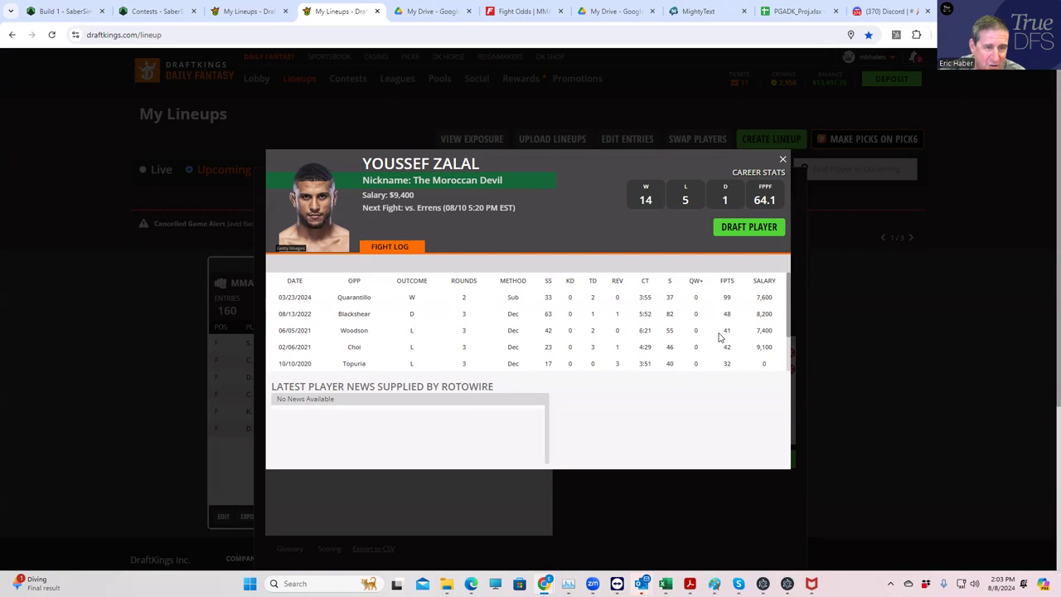
pyautogui.scroll(-2, 730, 334)
pyautogui.scroll(-1, 750, 335)
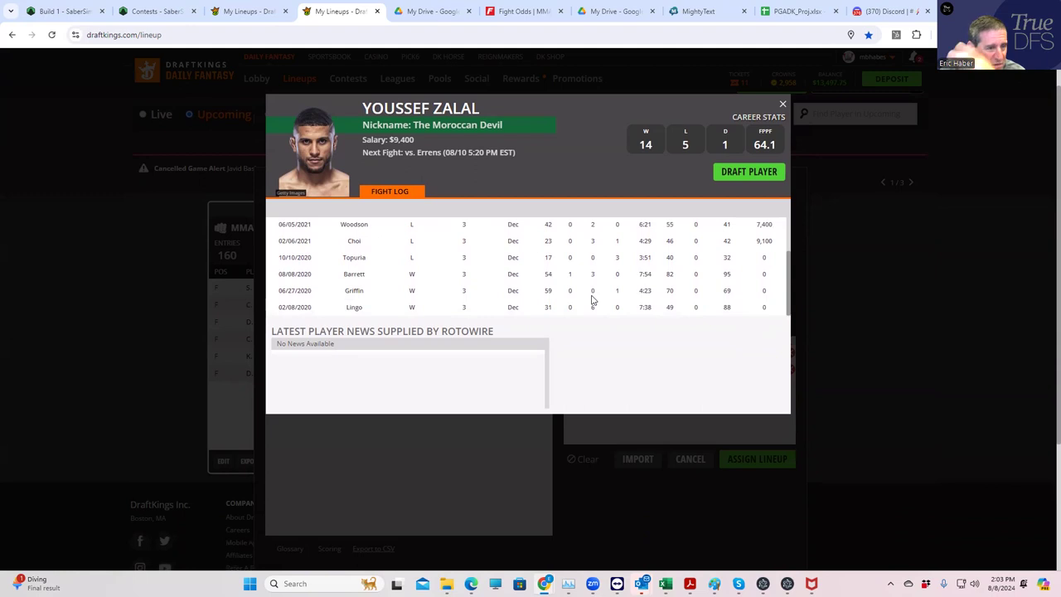
pyautogui.scroll(3, 638, 287)
pyautogui.scroll(-2, 640, 286)
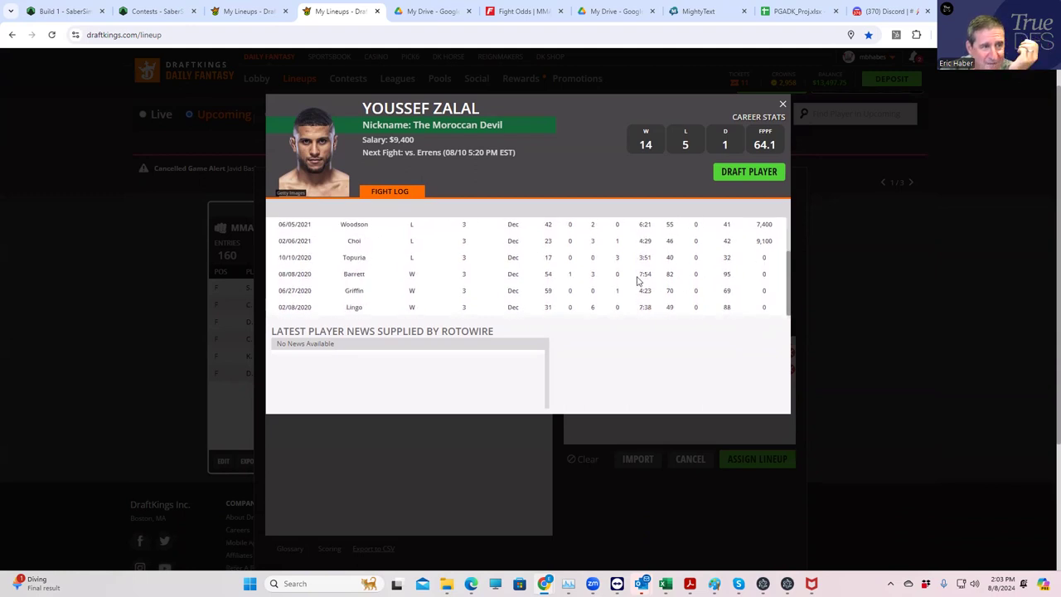
pyautogui.click(782, 104)
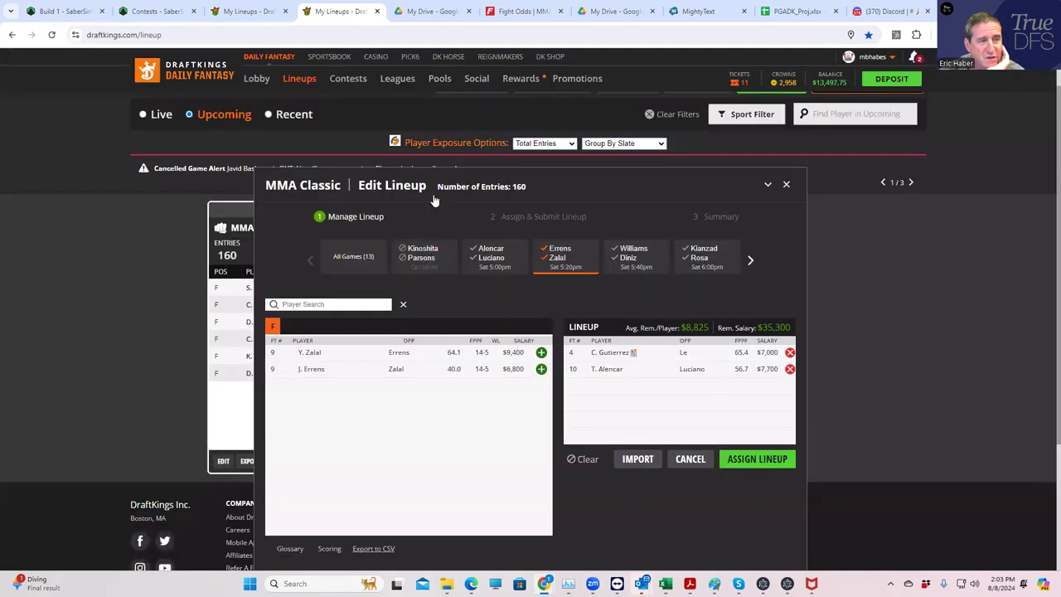
# On Fight Odds, collapse the Alencar fight's odds, examine the Errens vs. Zalal outcome odds, and return to the DraftKings lineup
pyautogui.click(520, 10)
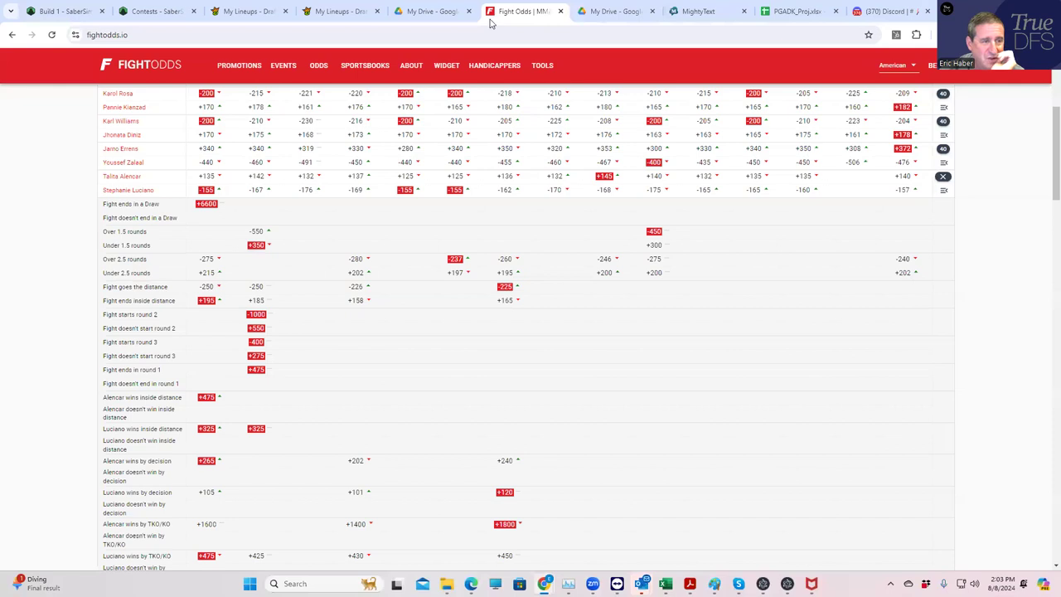
pyautogui.click(943, 177)
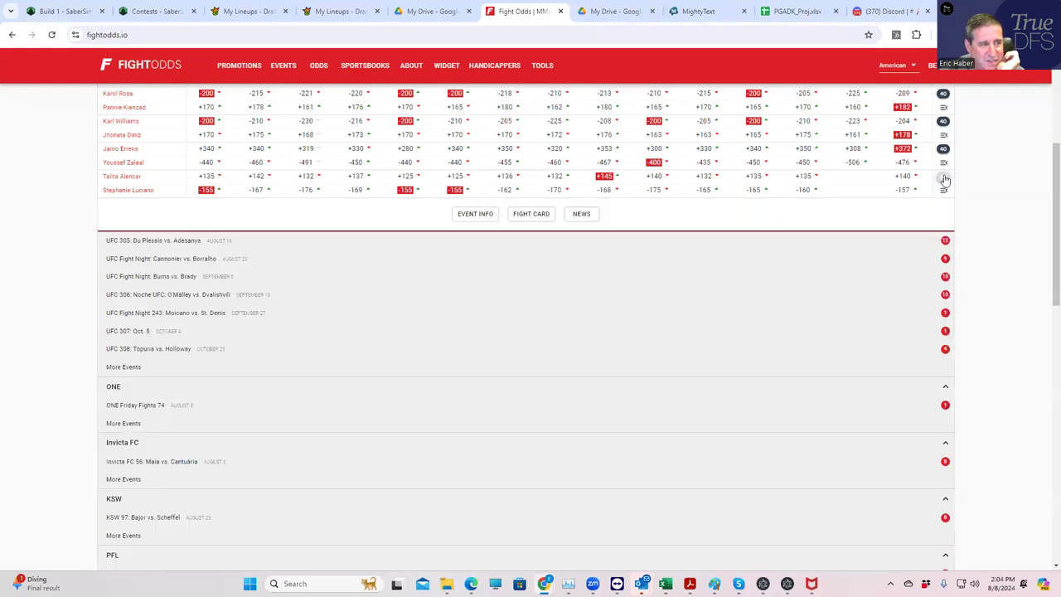
pyautogui.click(943, 151)
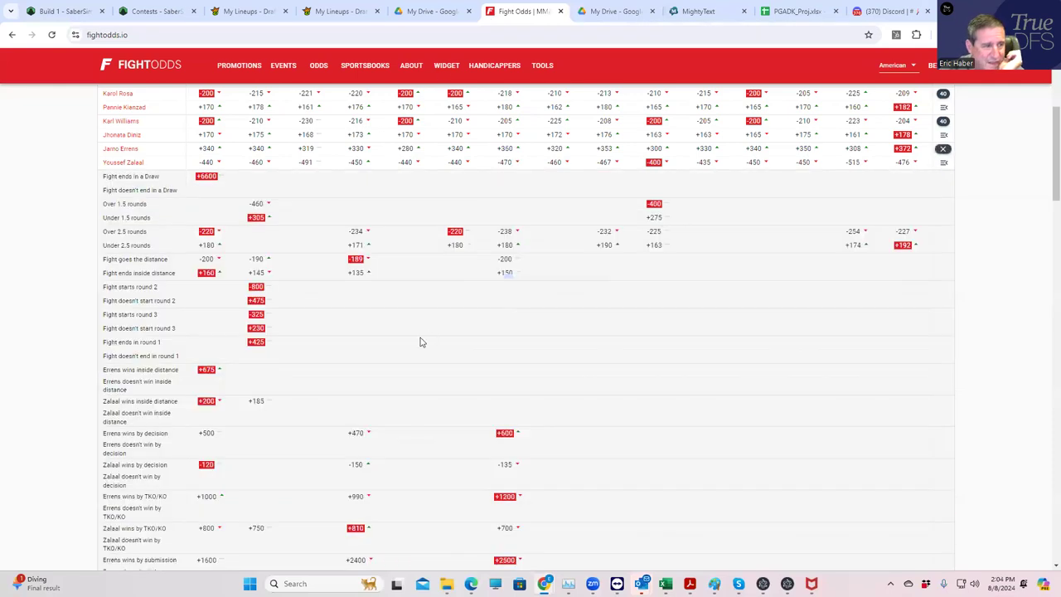
pyautogui.scroll(-1, 420, 341)
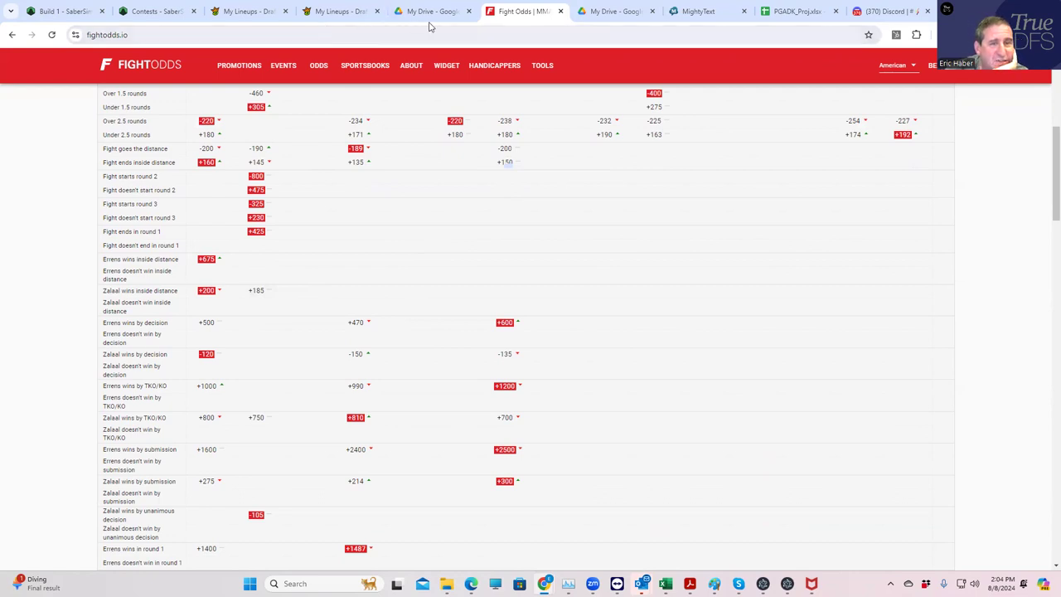
pyautogui.click(318, 14)
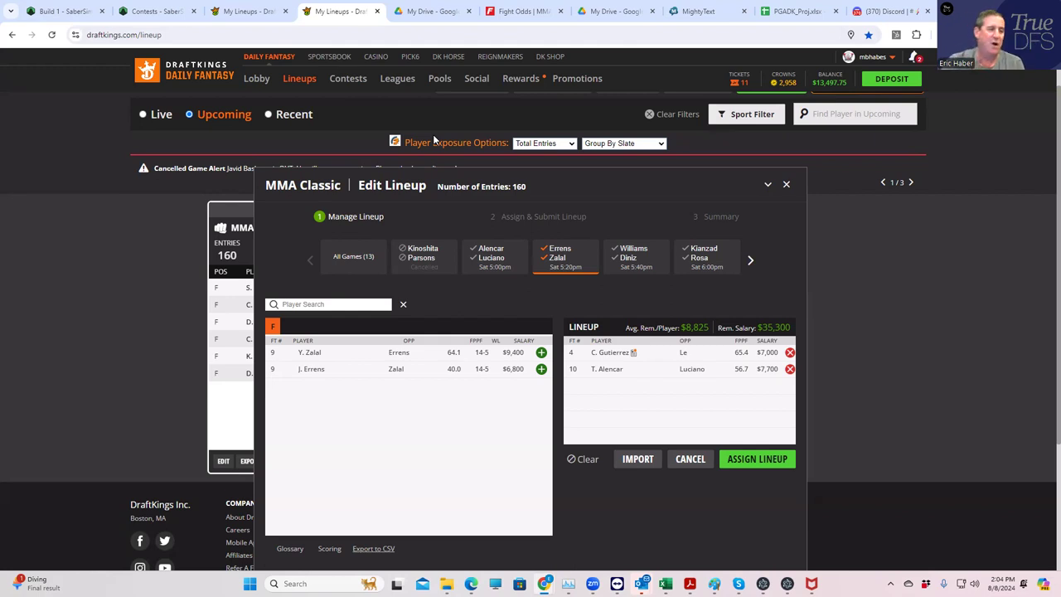
pyautogui.click(541, 353)
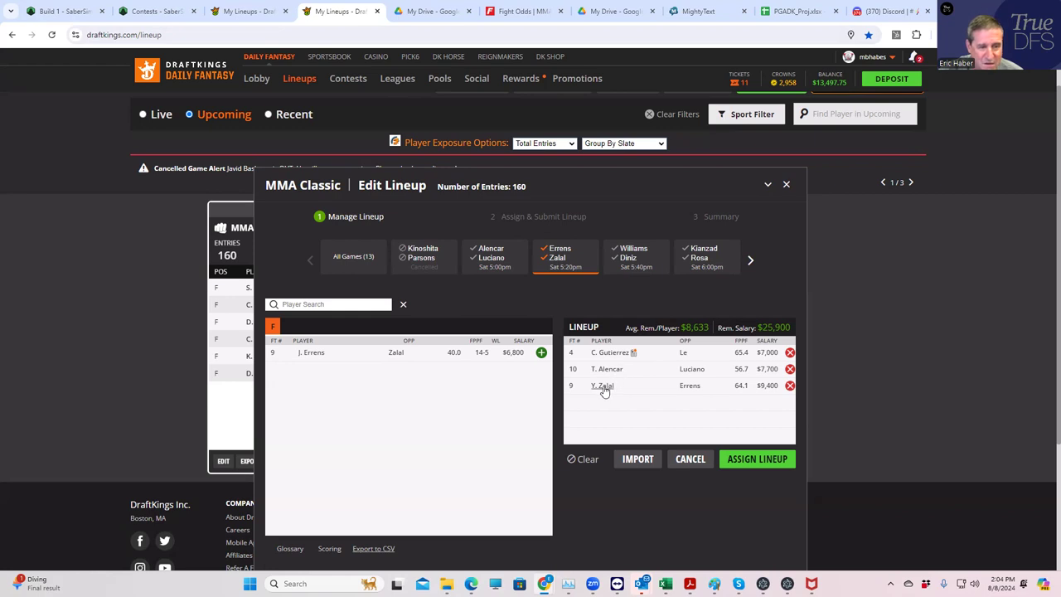
pyautogui.click(790, 386)
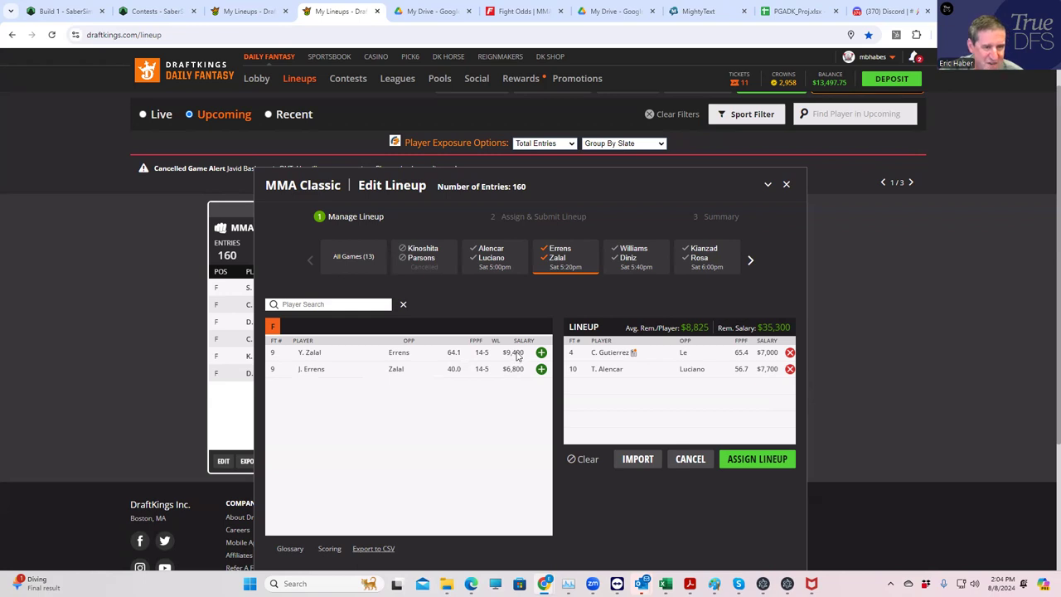
pyautogui.click(554, 259)
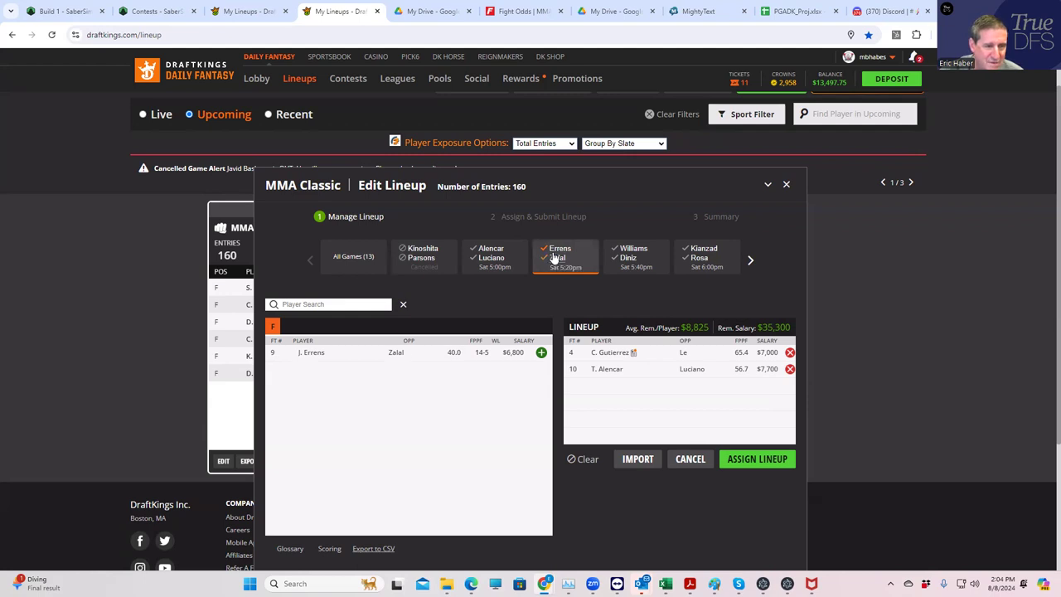
pyautogui.click(554, 249)
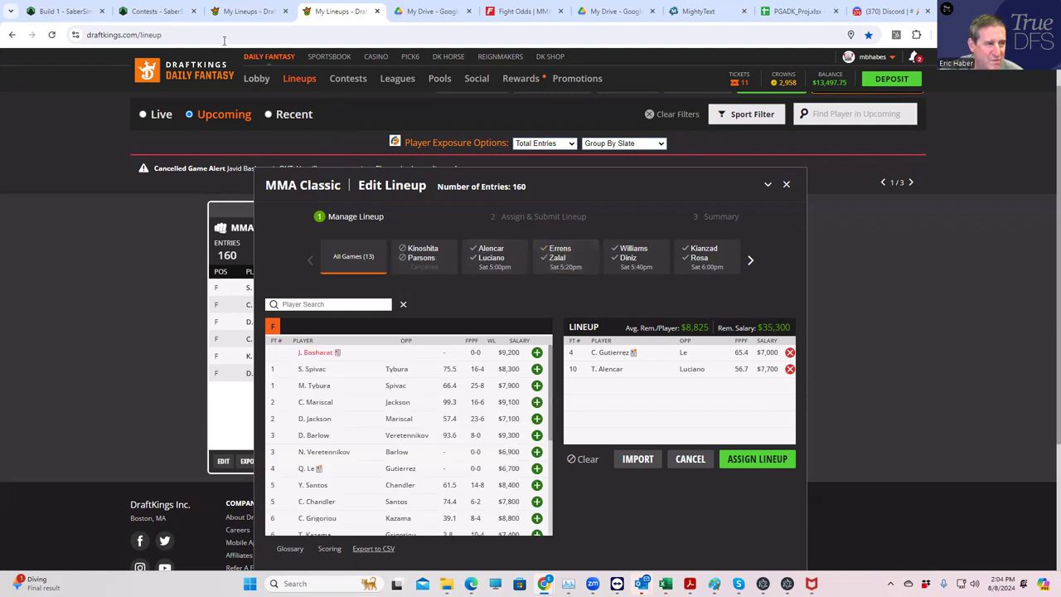
# Examine the win odds listed above the Errens vs. Zalal fight on Fight Odds, and return to the DraftKings lineup
pyautogui.click(248, 12)
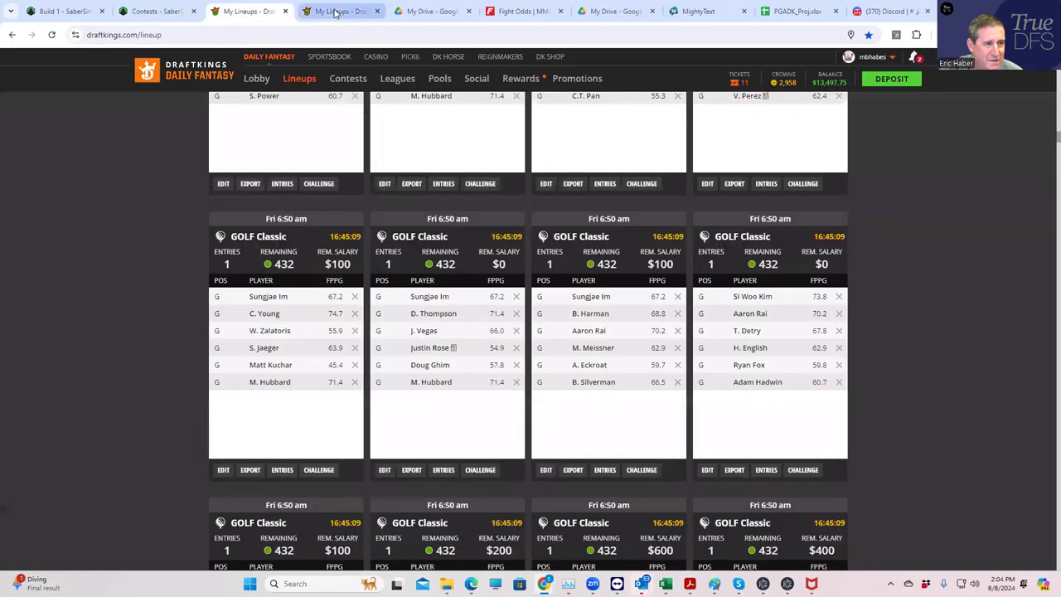
pyautogui.click(312, 14)
pyautogui.click(520, 12)
pyautogui.scroll(1, 452, 225)
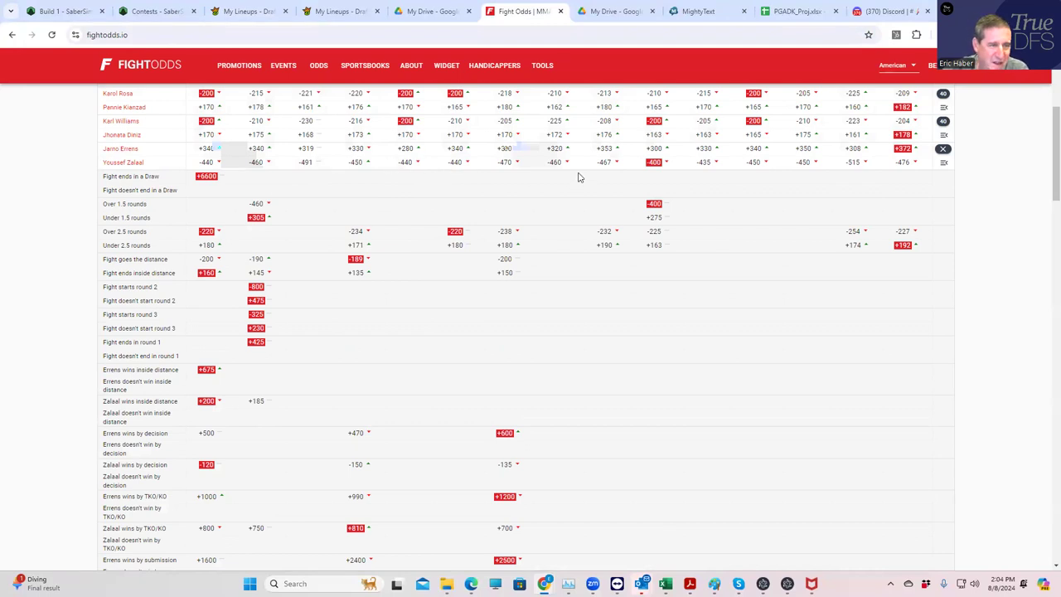
pyautogui.scroll(1, 578, 173)
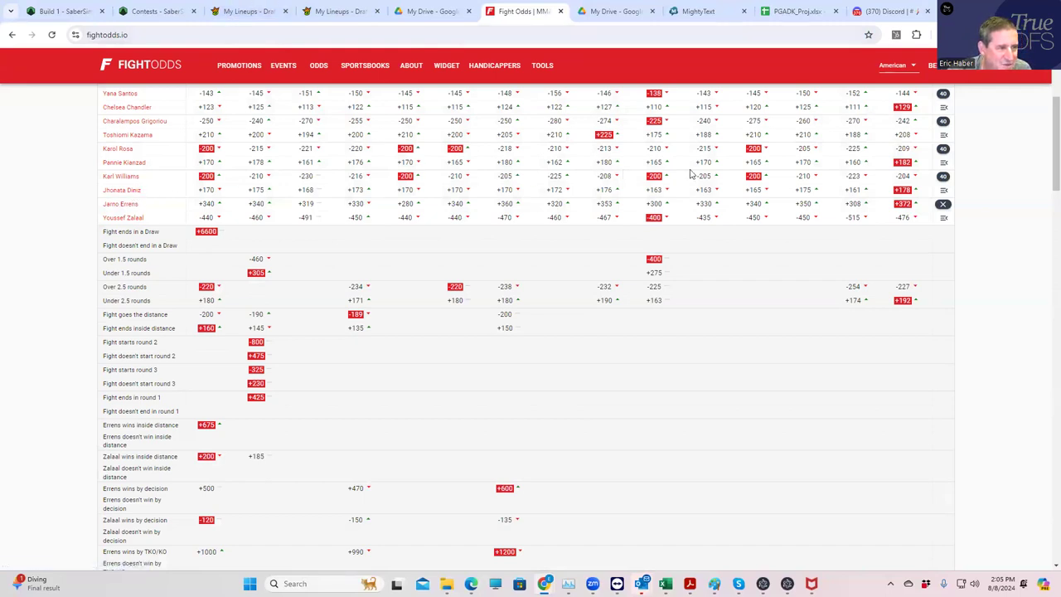
pyautogui.click(320, 12)
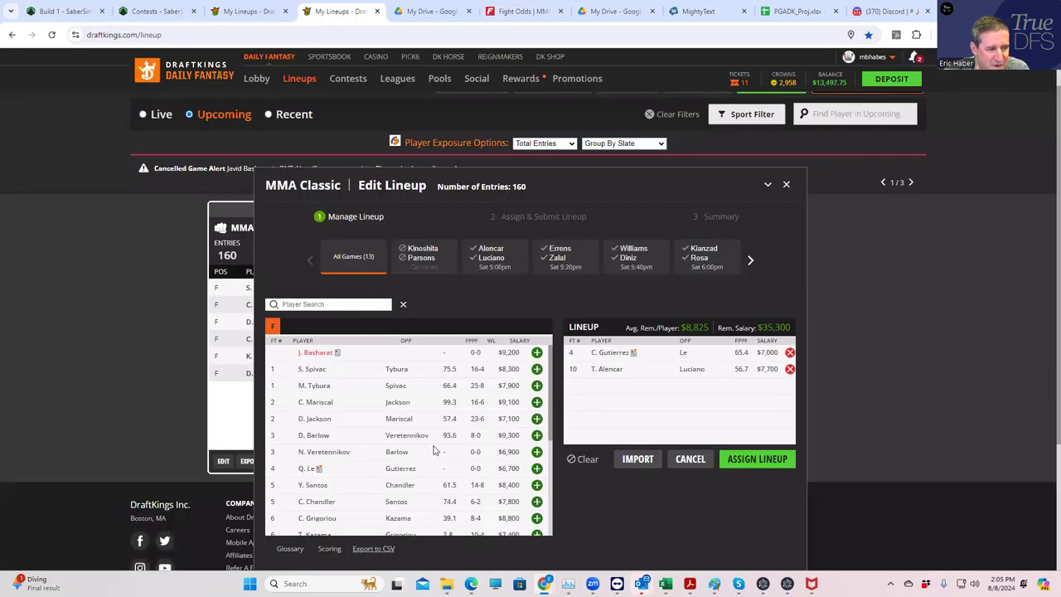
# Add K. Williams to the lineup, review the Karl Williams fight log, and close the profile
pyautogui.scroll(-3, 495, 461)
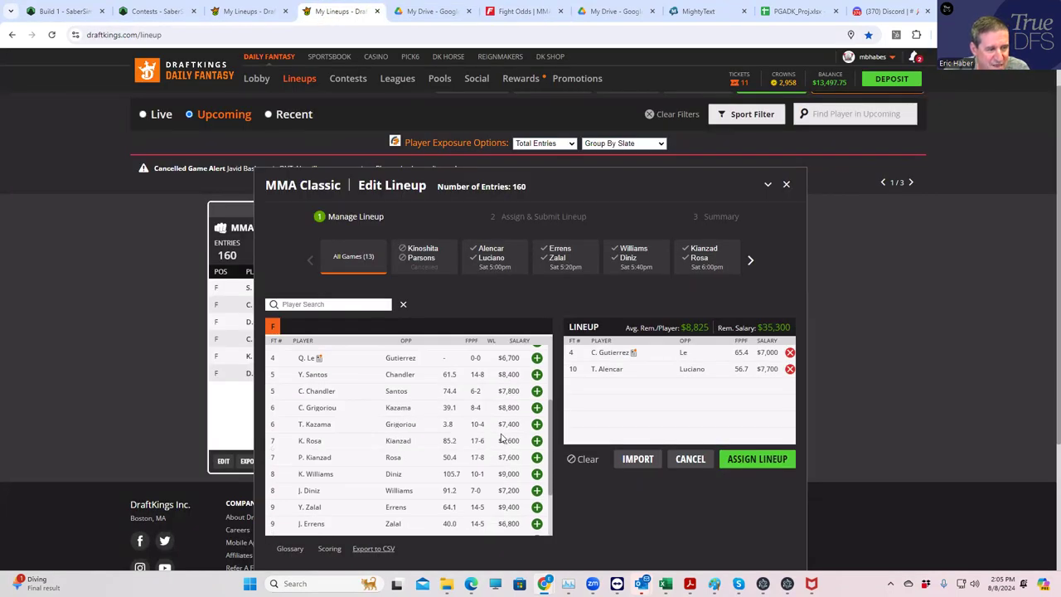
pyautogui.click(537, 475)
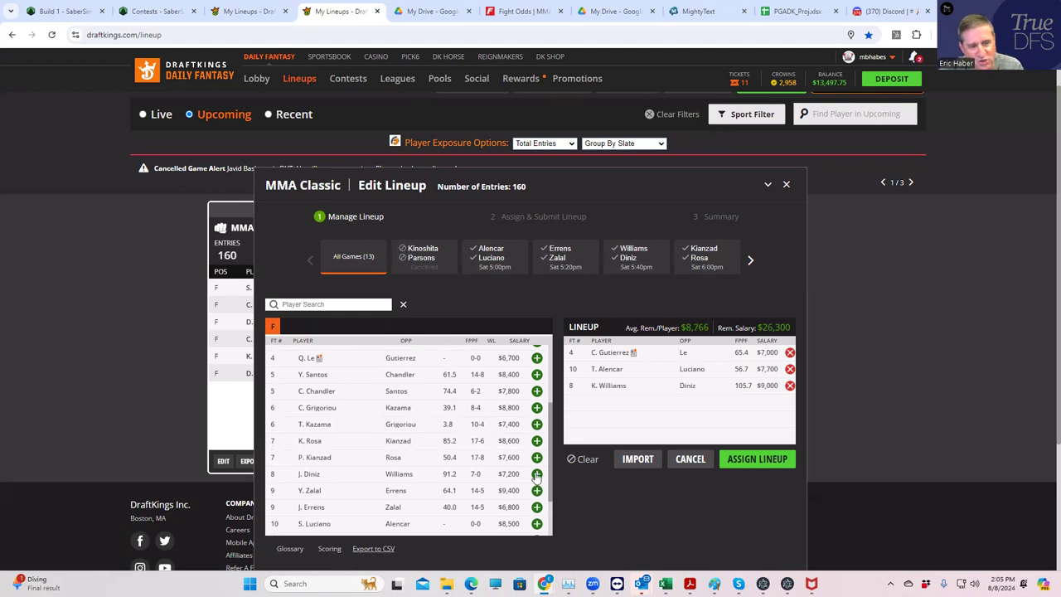
pyautogui.click(607, 386)
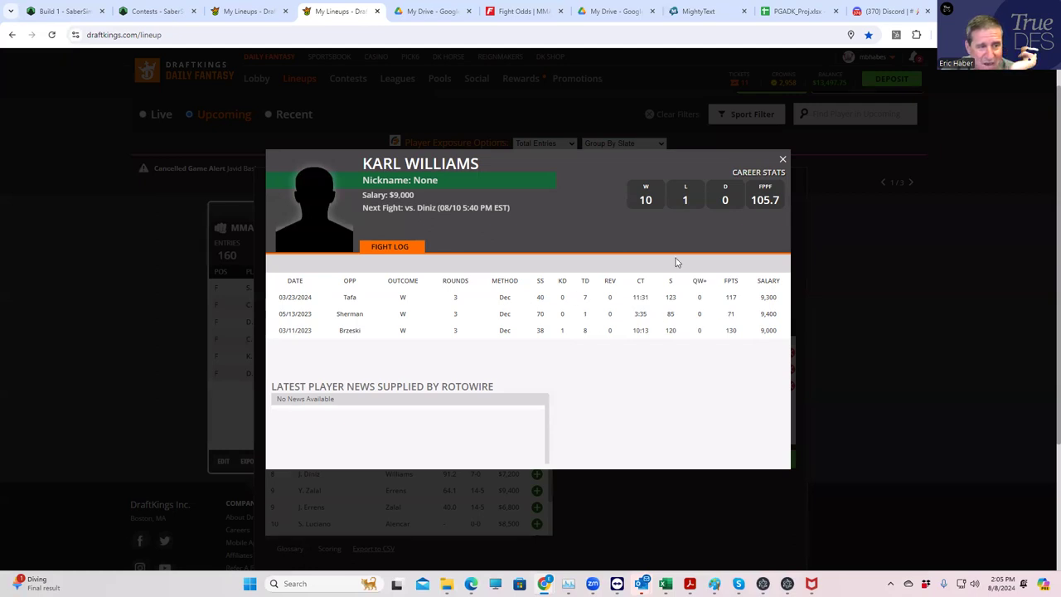
pyautogui.click(784, 162)
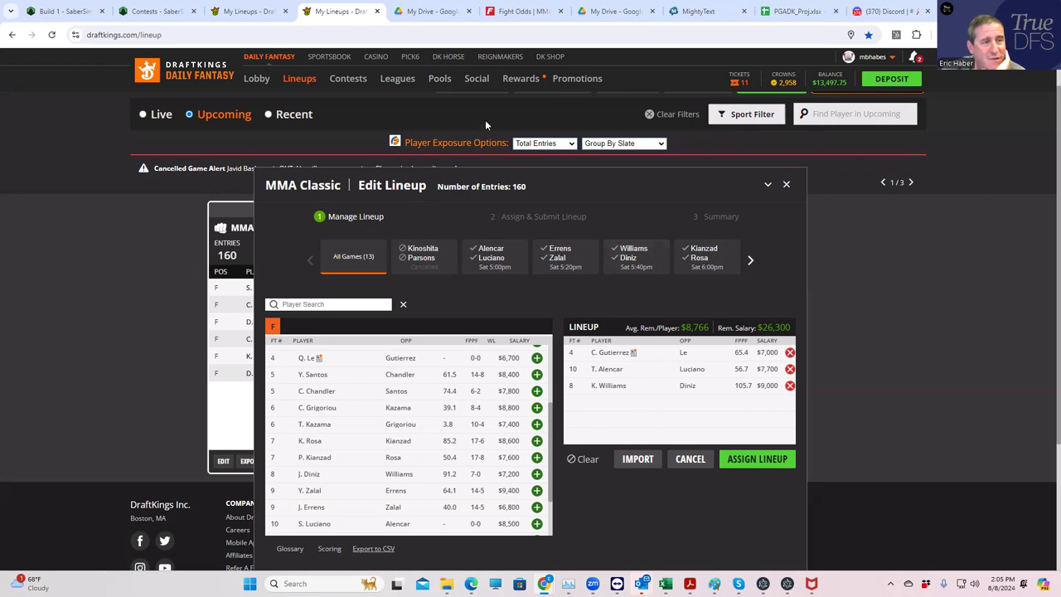
# On Fight Odds, collapse the Errens vs. Zalal odds, examine the Williams vs. Diniz outcome odds, and return to the DraftKings lineup
pyautogui.click(523, 12)
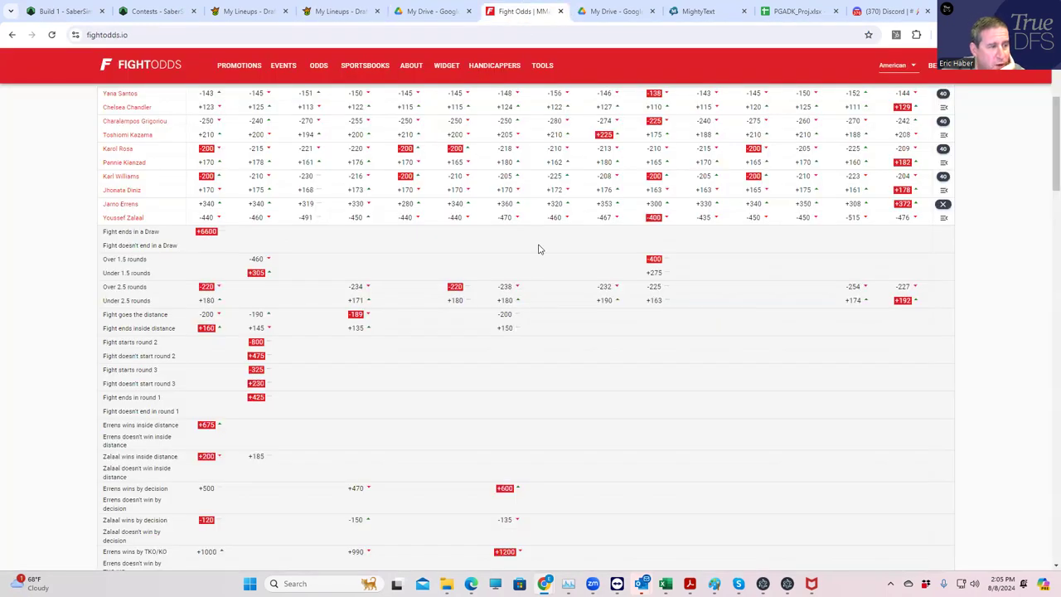
pyautogui.click(943, 204)
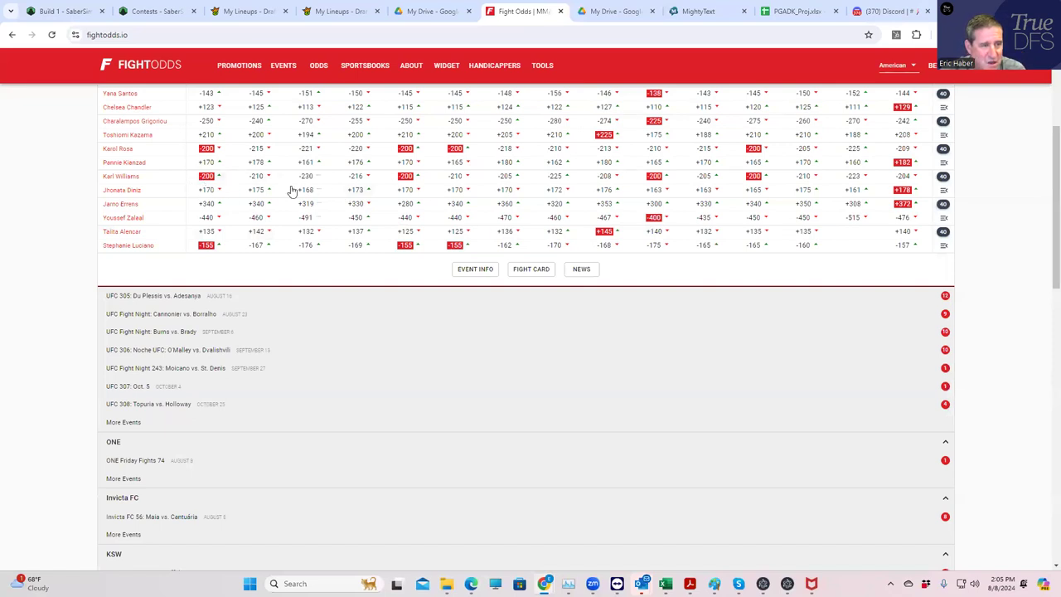
pyautogui.click(943, 177)
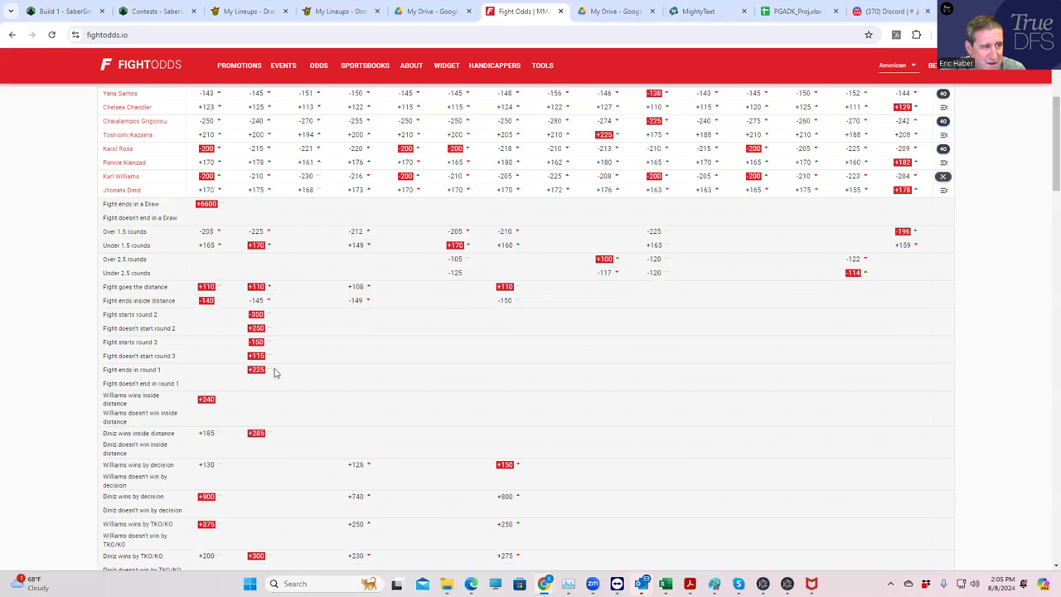
pyautogui.scroll(-2, 304, 390)
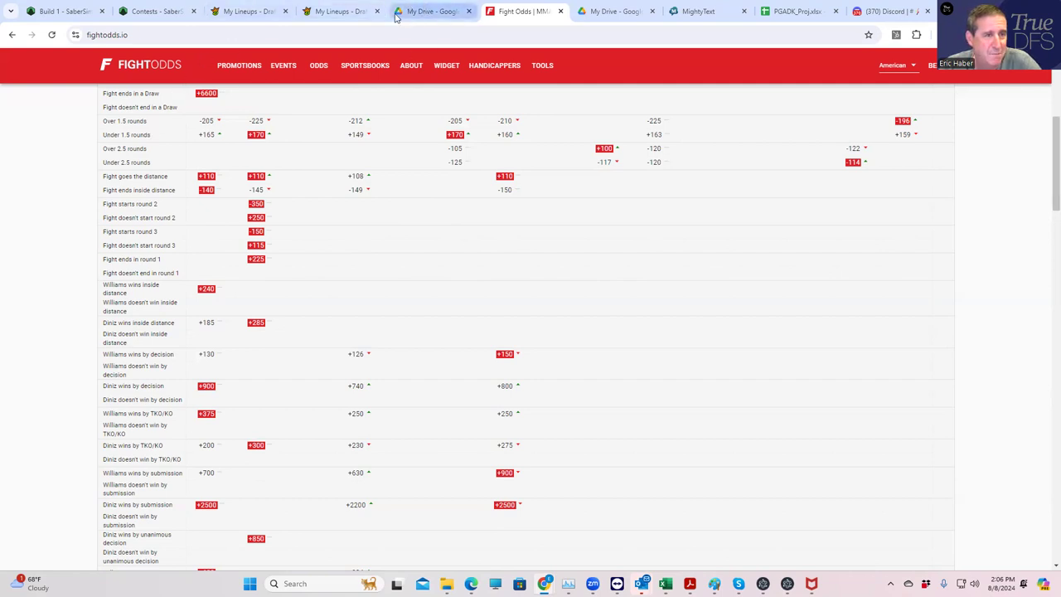
pyautogui.click(320, 12)
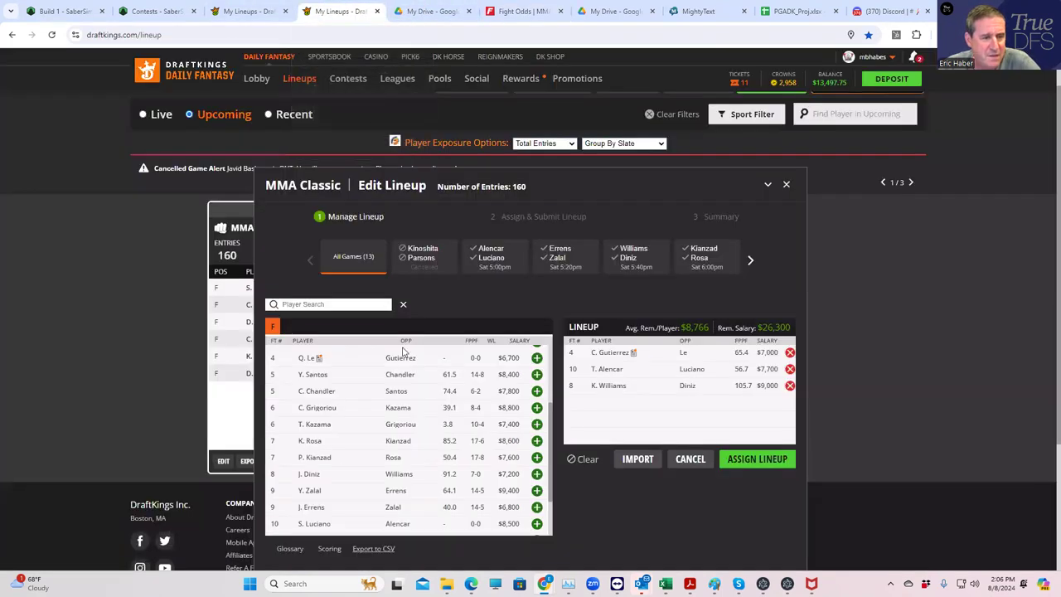
# Add J. Diniz to the lineup and close the extra browser page showing the golf lineups
pyautogui.click(538, 474)
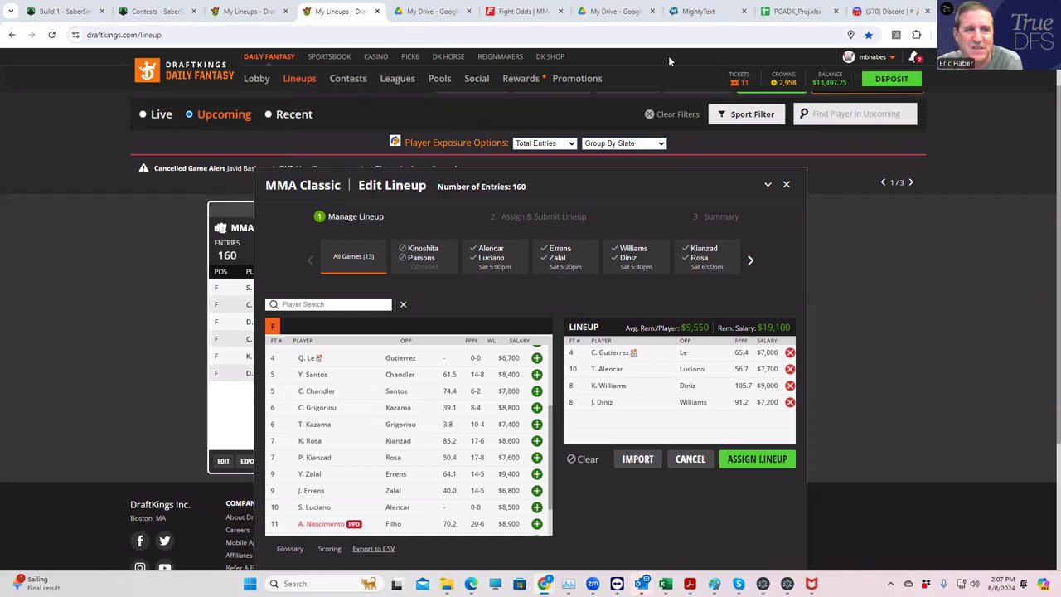
pyautogui.click(262, 12)
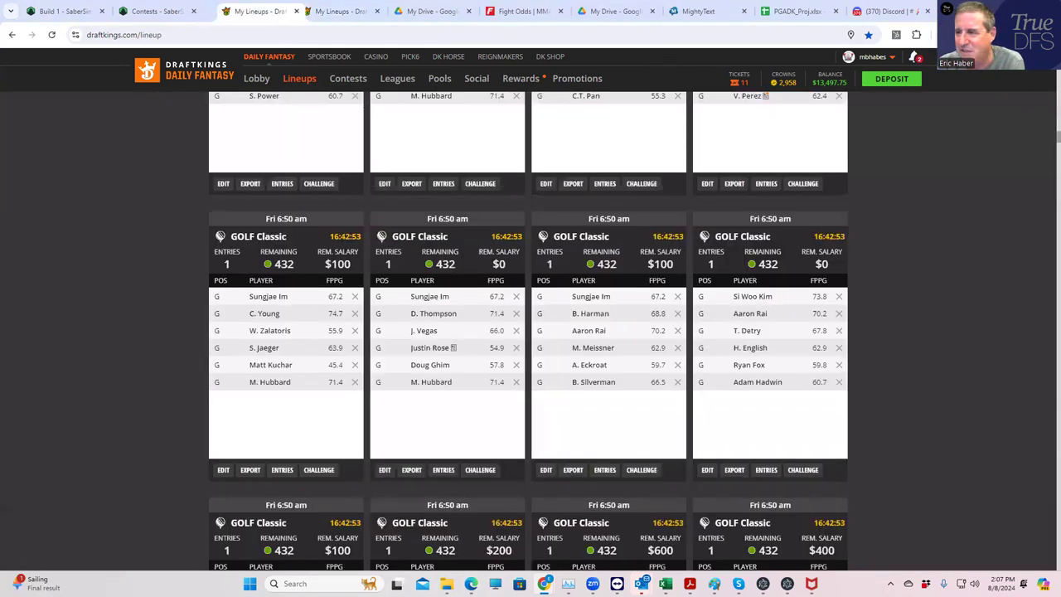
pyautogui.hotkey('ctrl', 'w')
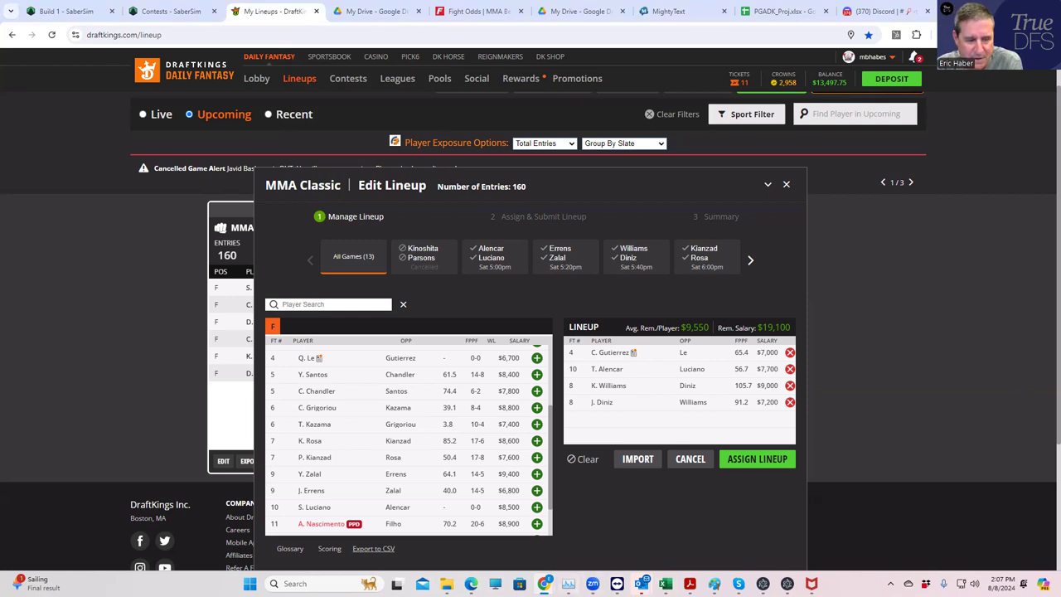
pyautogui.moveTo(544, 585)
pyautogui.click(496, 553)
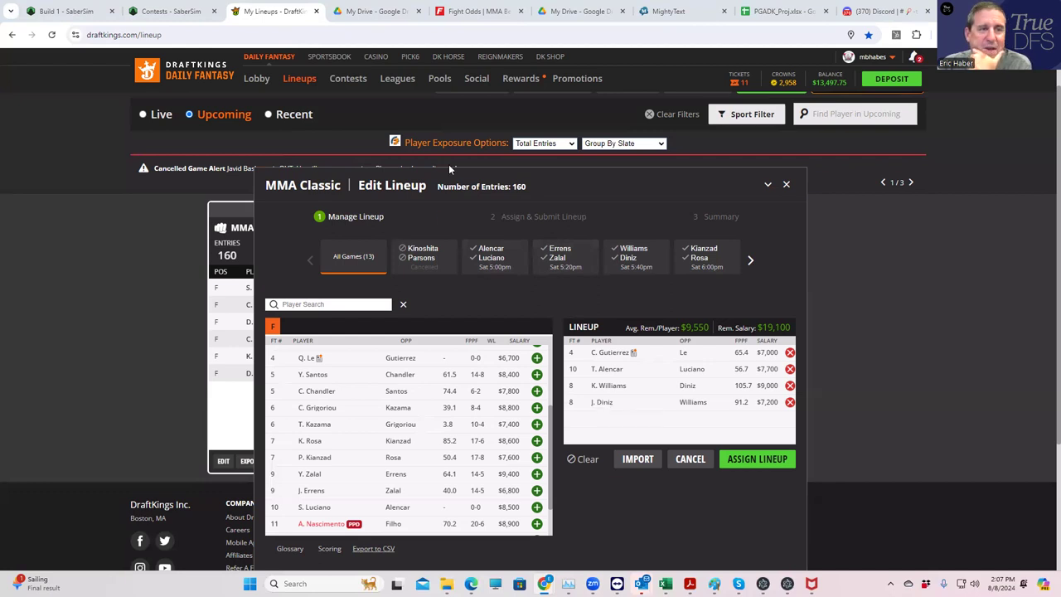
# On Fight Odds, collapse the Williams vs. Diniz odds, examine the Rosa vs. Kianzad outcome odds, and return to the DraftKings lineup
pyautogui.click(475, 11)
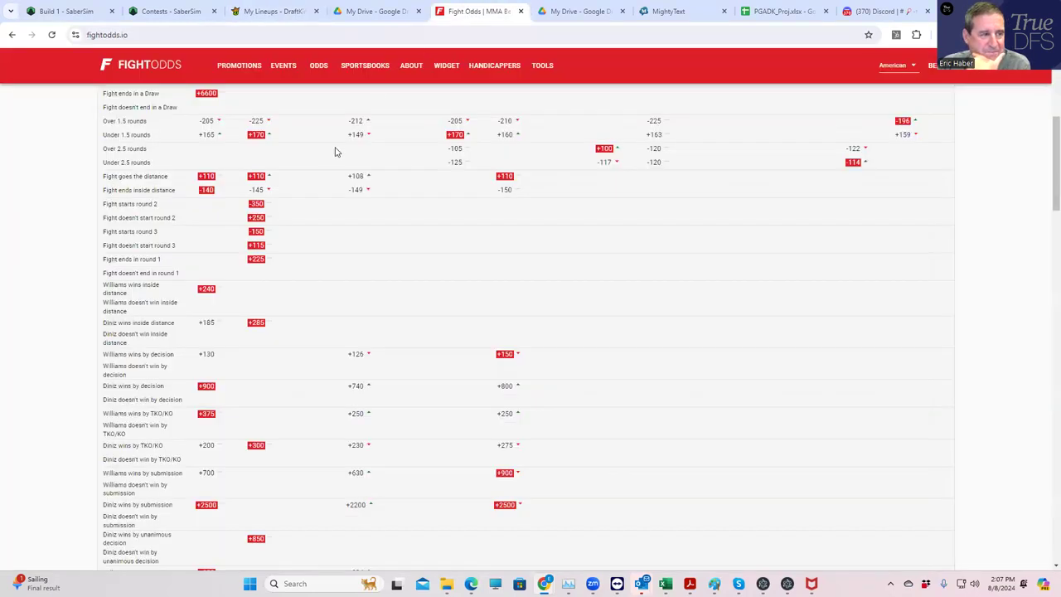
pyautogui.click(273, 11)
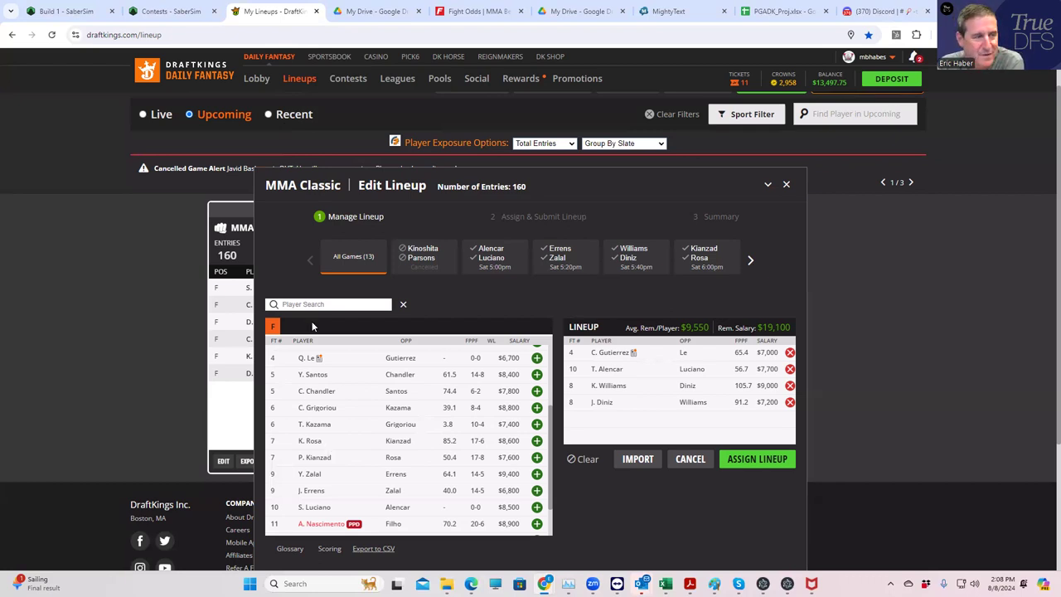
pyautogui.click(470, 15)
pyautogui.scroll(3, 664, 279)
pyautogui.click(946, 290)
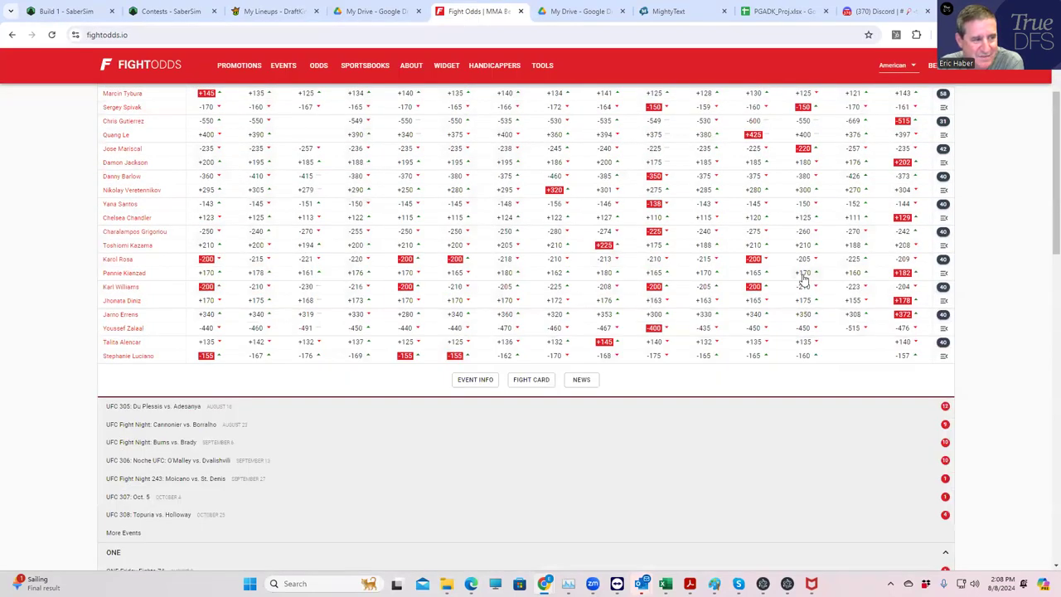
pyautogui.click(943, 259)
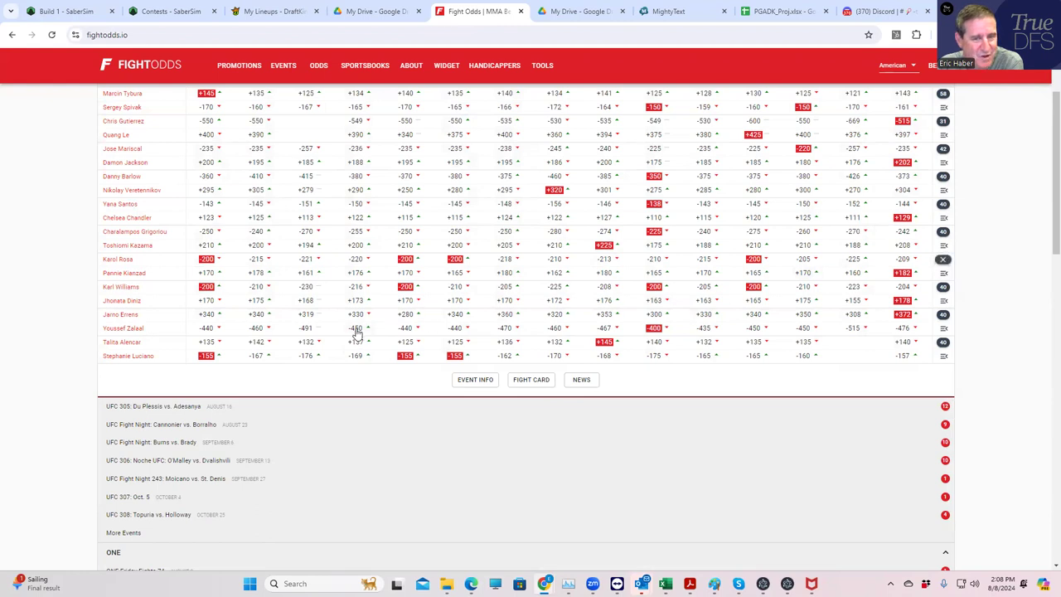
pyautogui.scroll(-1, 390, 348)
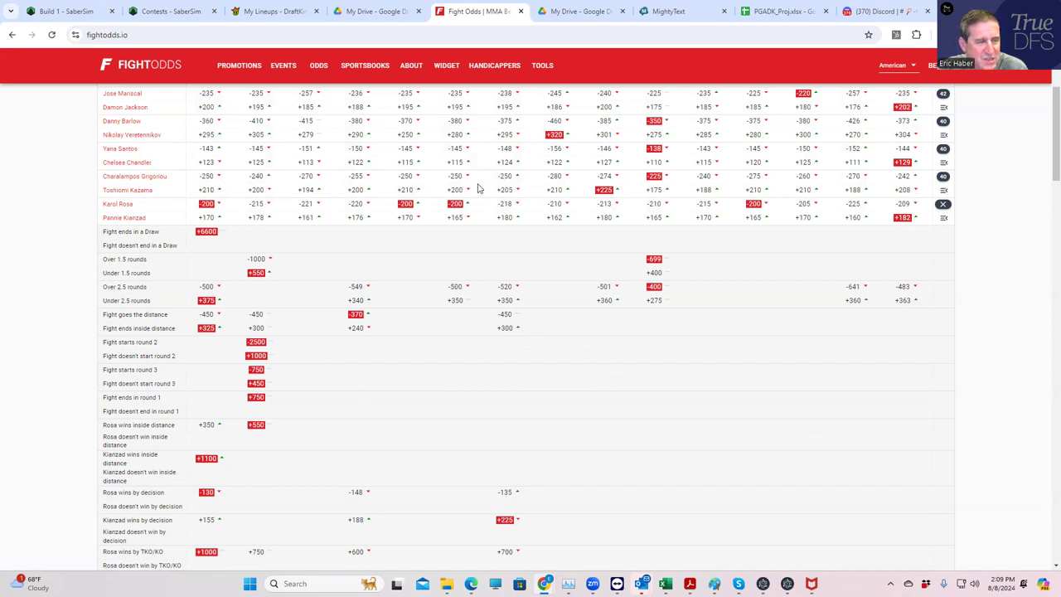
pyautogui.click(286, 12)
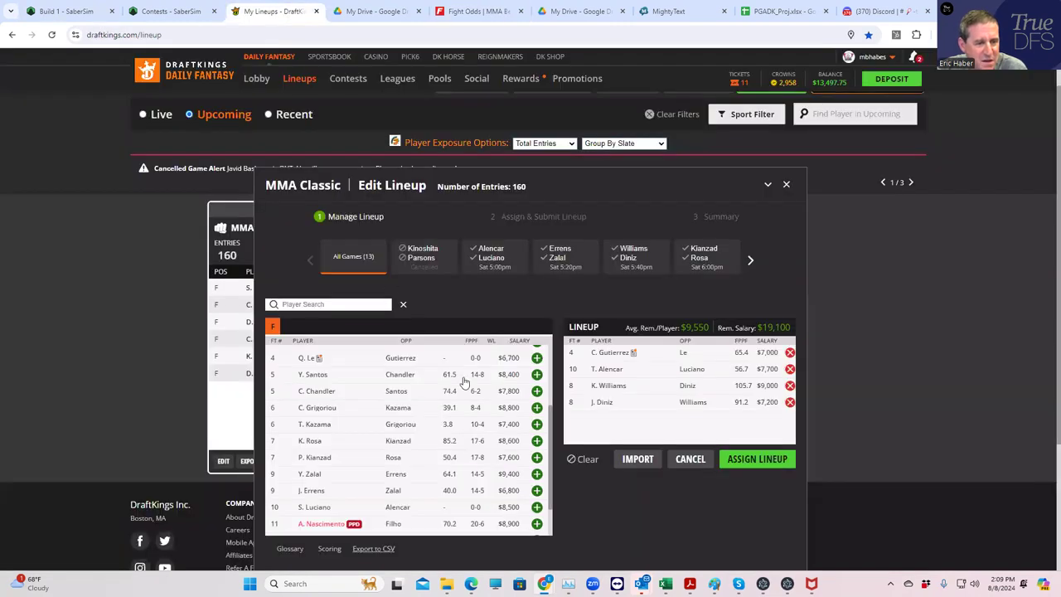
# Add C. Grigoriou to the lineup, examine the Grigoriou vs. Kazama outcome odds on Fight Odds, and return to DraftKings
pyautogui.click(537, 407)
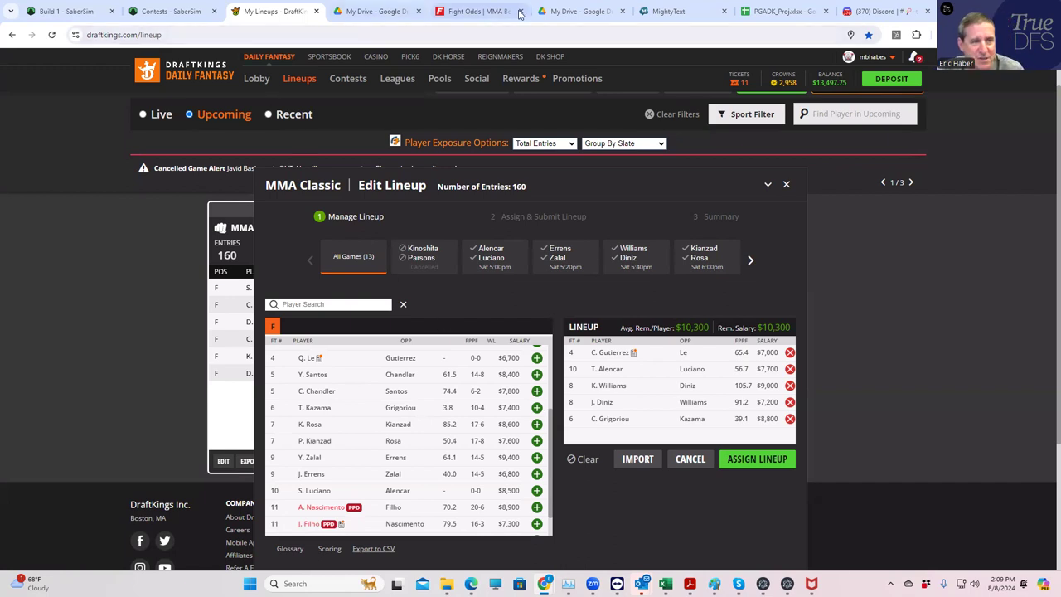
pyautogui.click(470, 11)
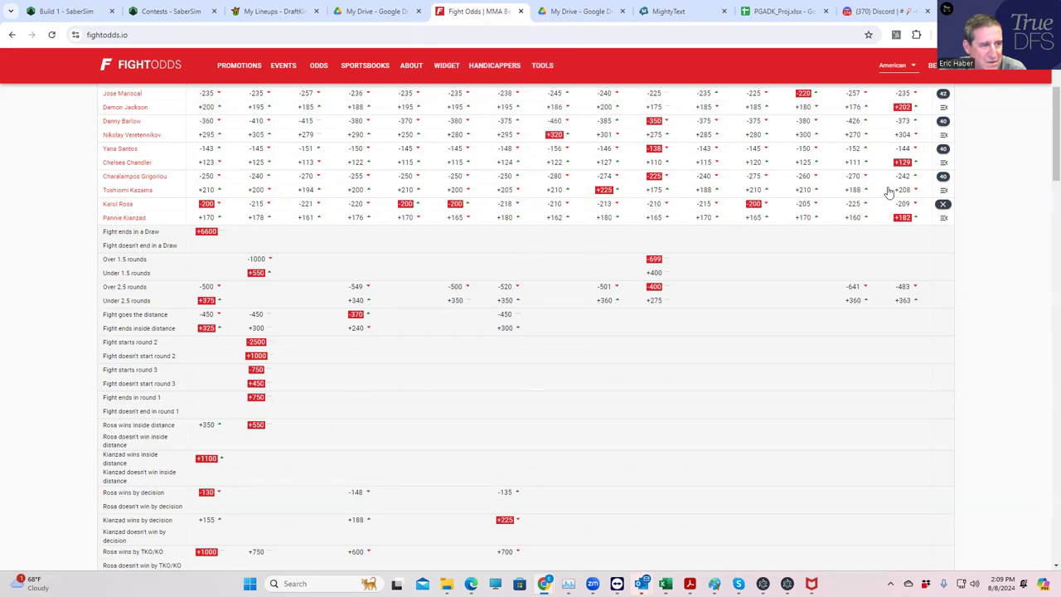
pyautogui.click(944, 176)
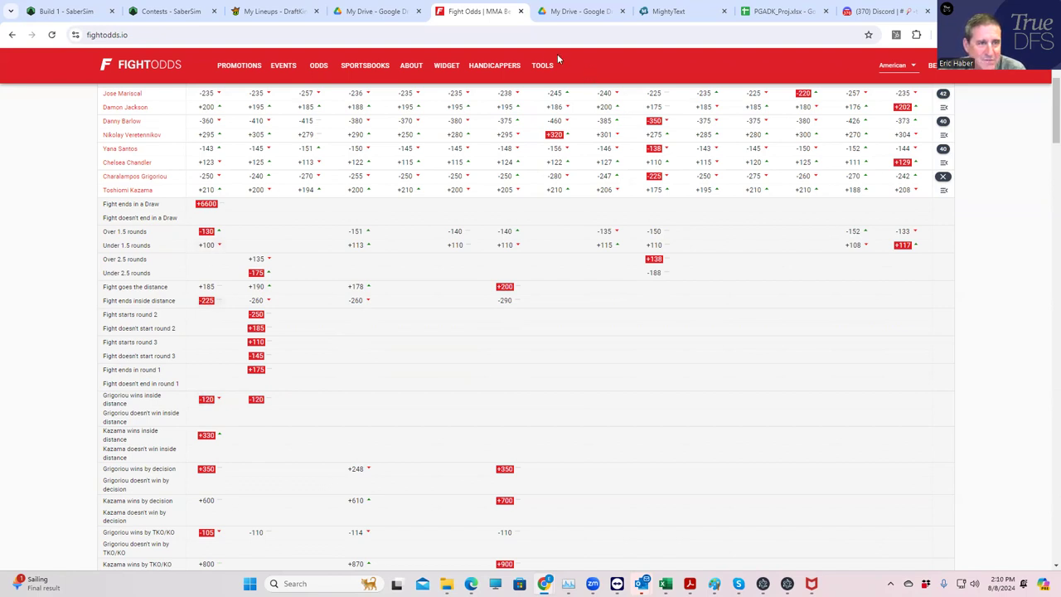
pyautogui.click(261, 12)
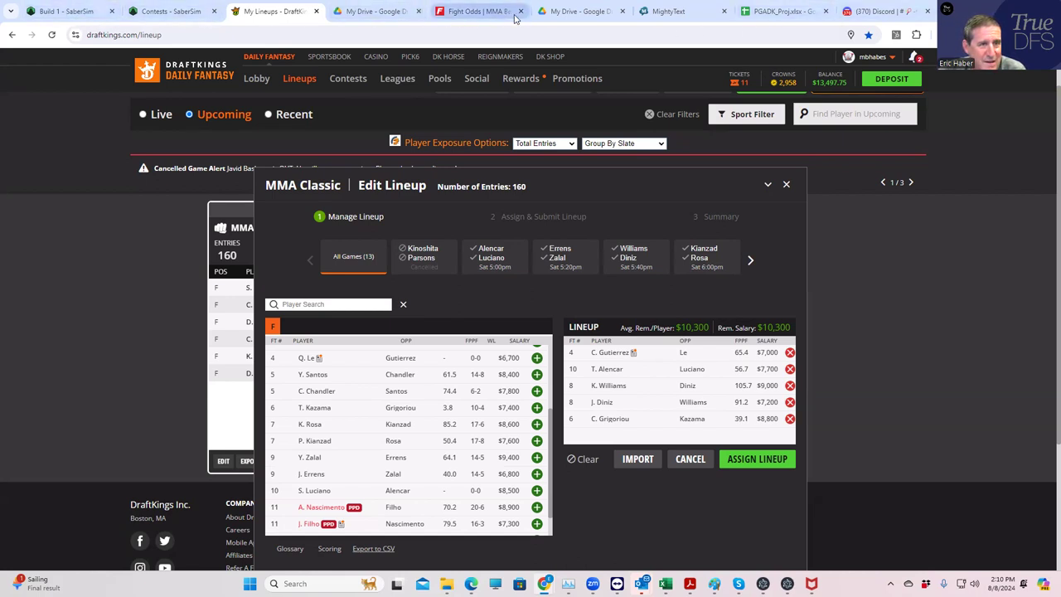
# Recheck the Grigoriou vs. Kazama odds on Fight Odds, and add T. Kazama to the DraftKings lineup
pyautogui.click(471, 11)
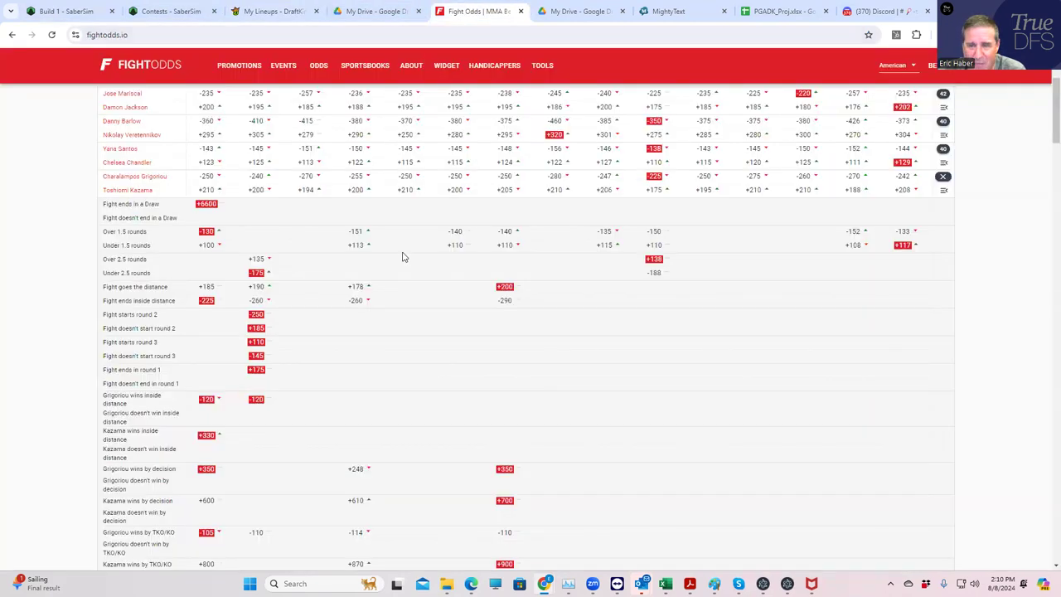
pyautogui.scroll(1, 402, 256)
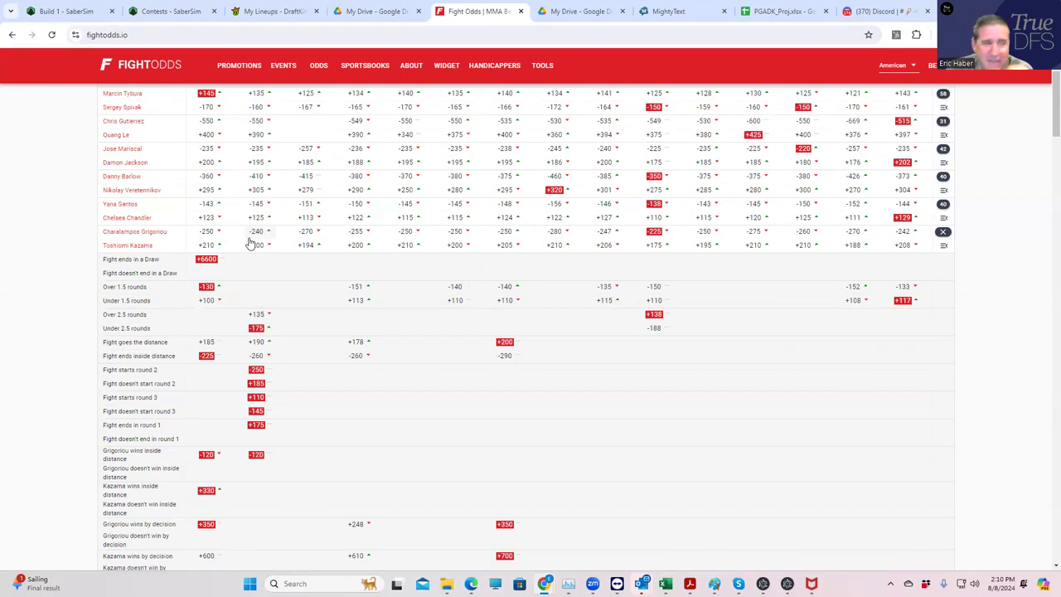
pyautogui.click(289, 12)
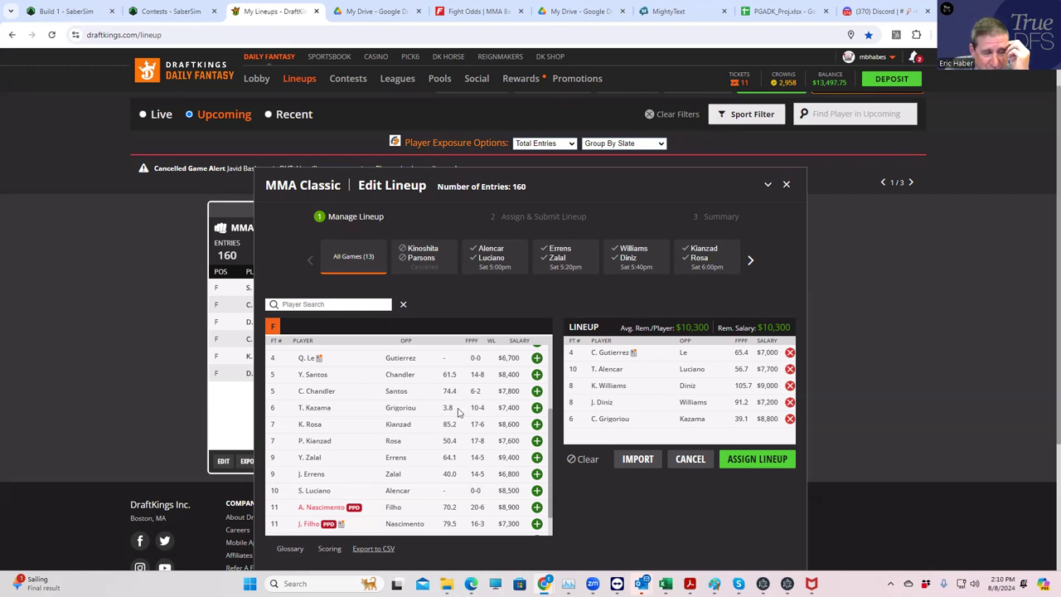
pyautogui.click(536, 407)
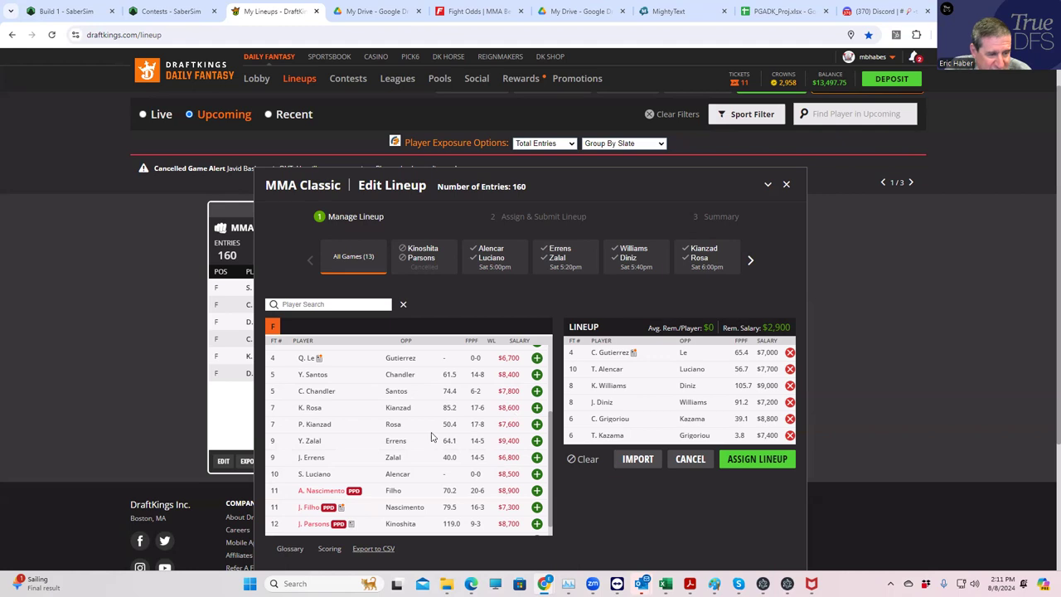
# Find Y. Santos in the fighter list, review the Yana Santos fight log, and close the profile
pyautogui.scroll(2, 456, 448)
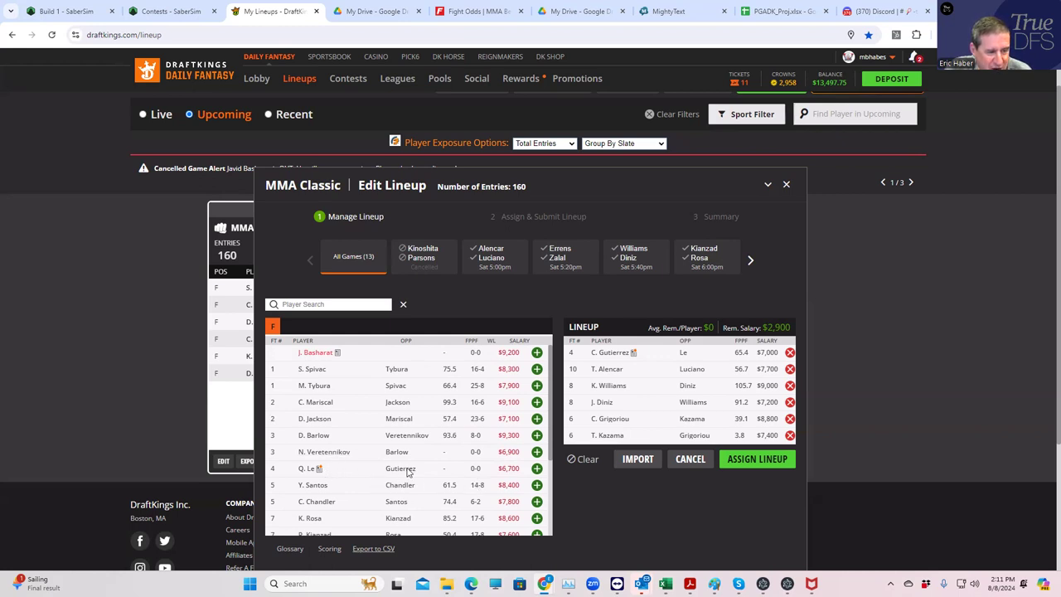
pyautogui.scroll(-1, 413, 488)
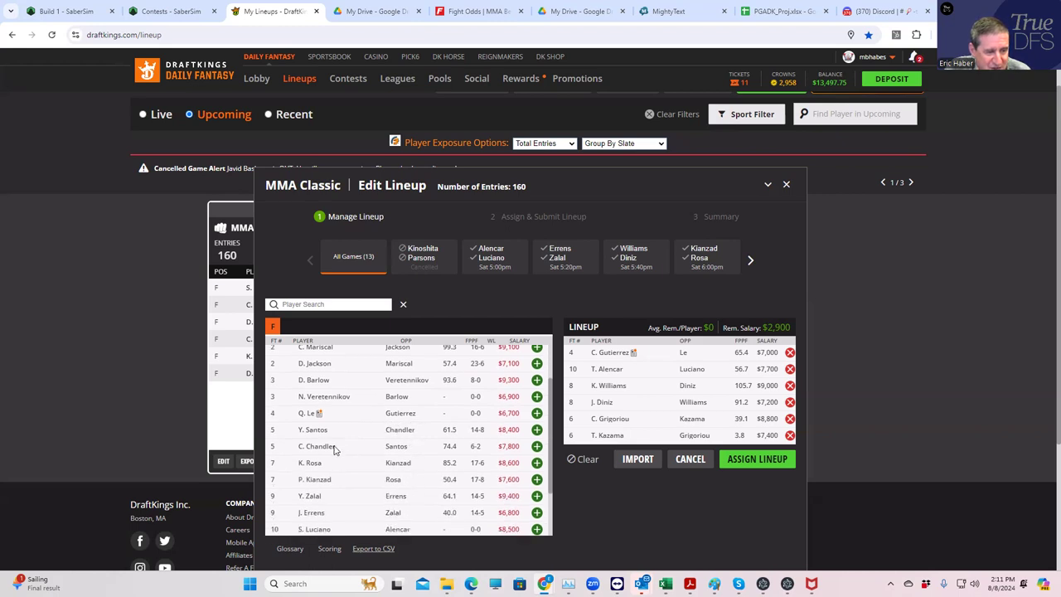
pyautogui.click(314, 432)
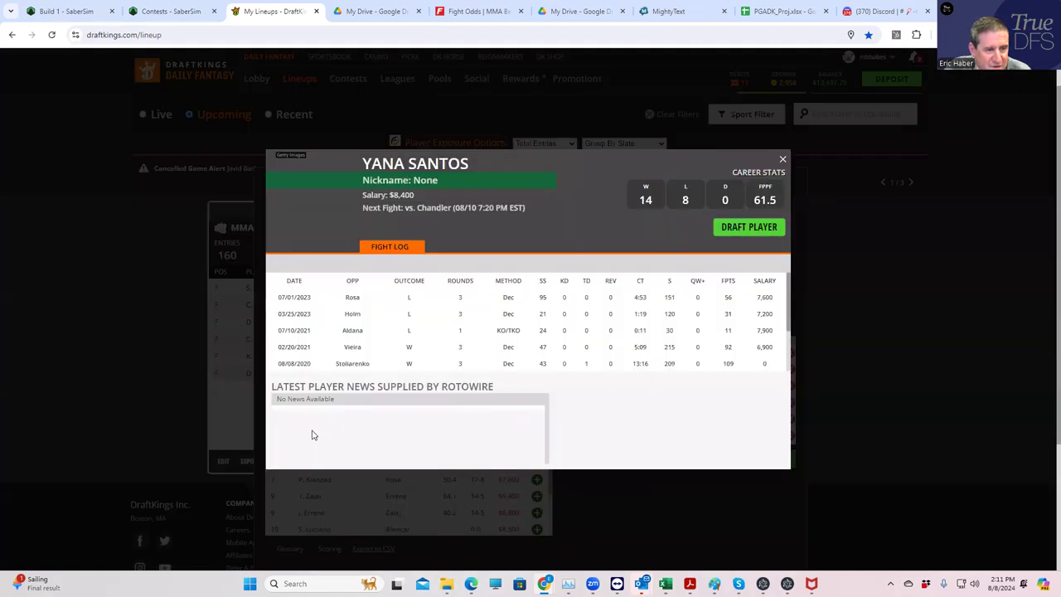
pyautogui.click(783, 159)
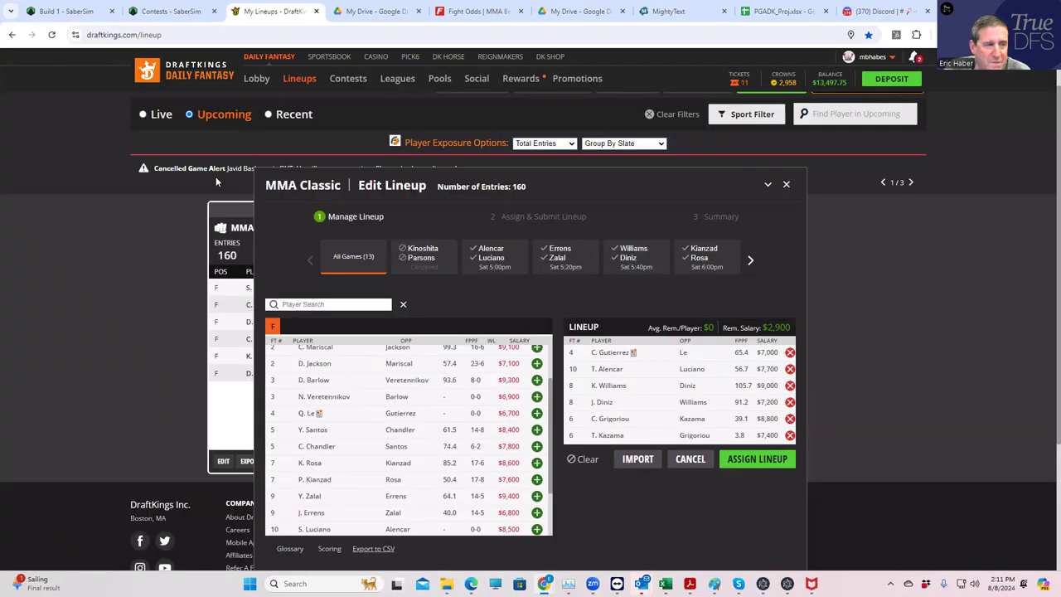
# On Fight Odds, collapse the Grigoriou vs. Kazama odds and examine the Santos vs. Chandler outcome odds
pyautogui.click(470, 12)
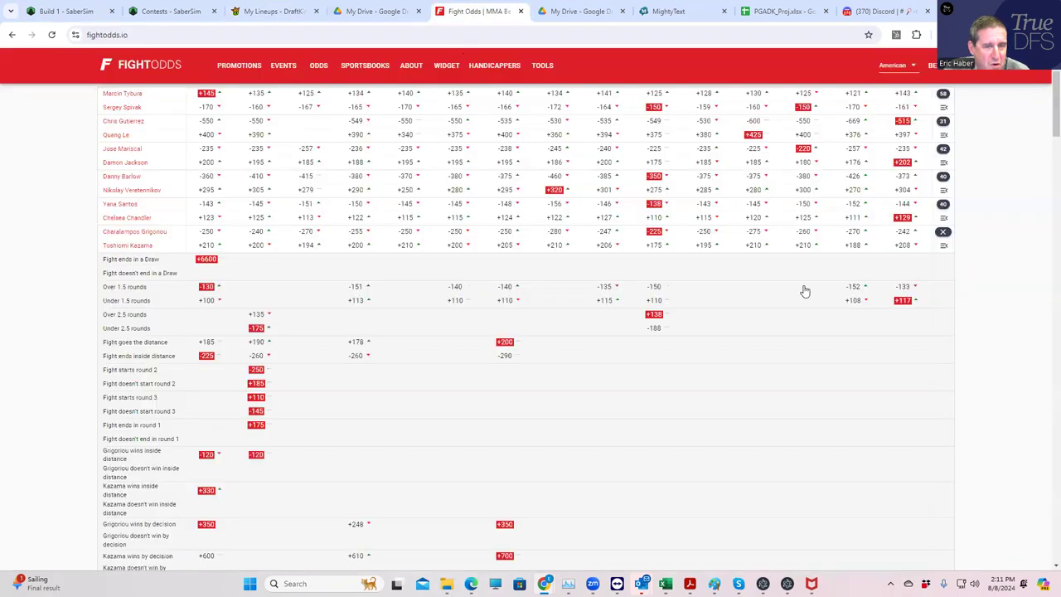
pyautogui.click(943, 232)
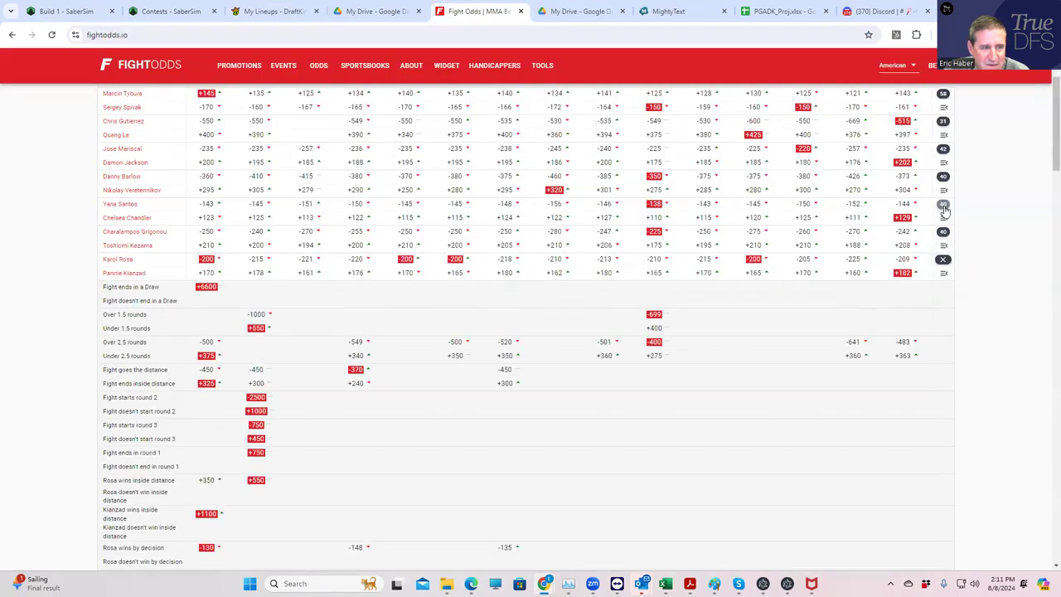
pyautogui.click(943, 204)
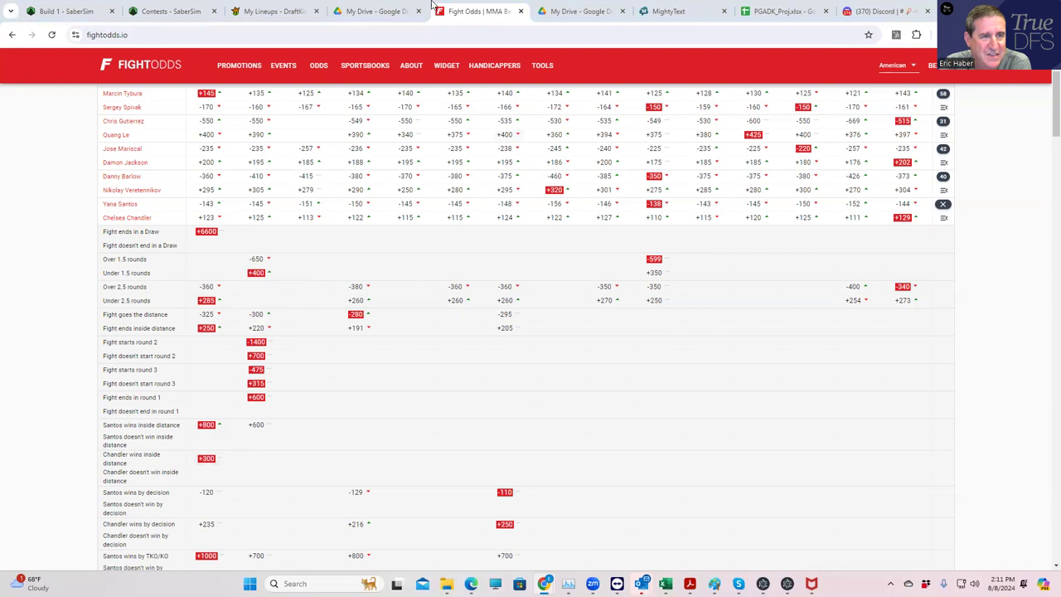
# Return to the DraftKings lineup and replace T. Alencar with C. Chandler
pyautogui.click(256, 14)
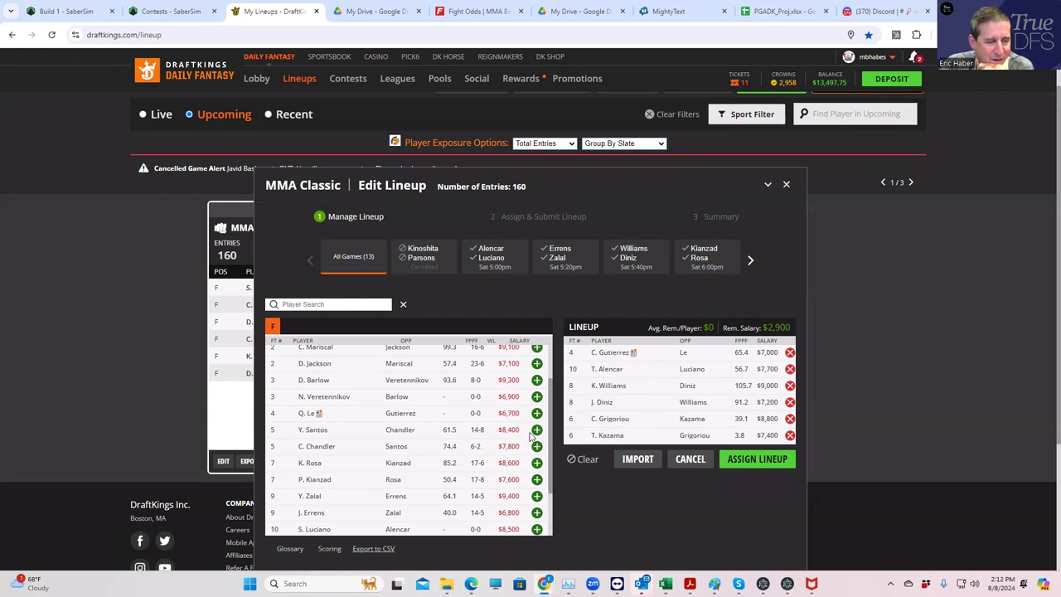
pyautogui.click(790, 369)
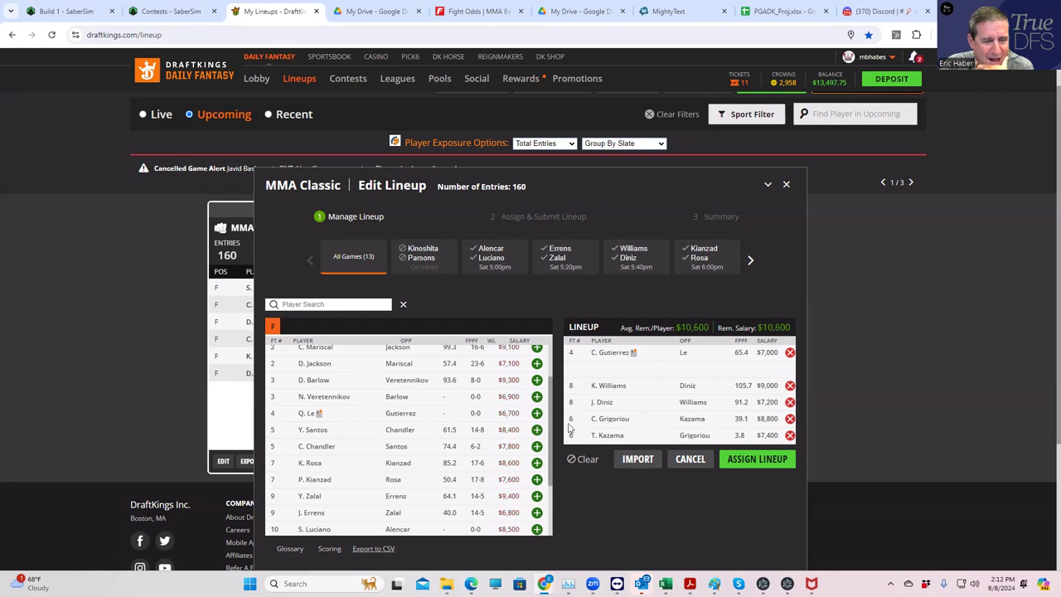
pyautogui.click(536, 447)
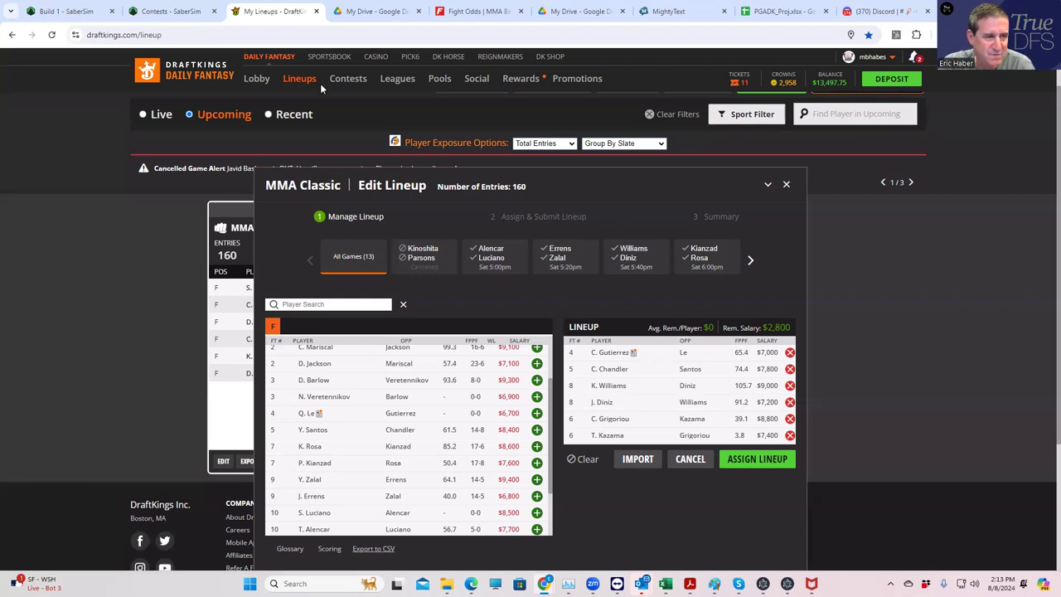
# Recheck the Santos vs. Chandler odds on Fight Odds, collapse them, and return to DraftKings
pyautogui.click(486, 13)
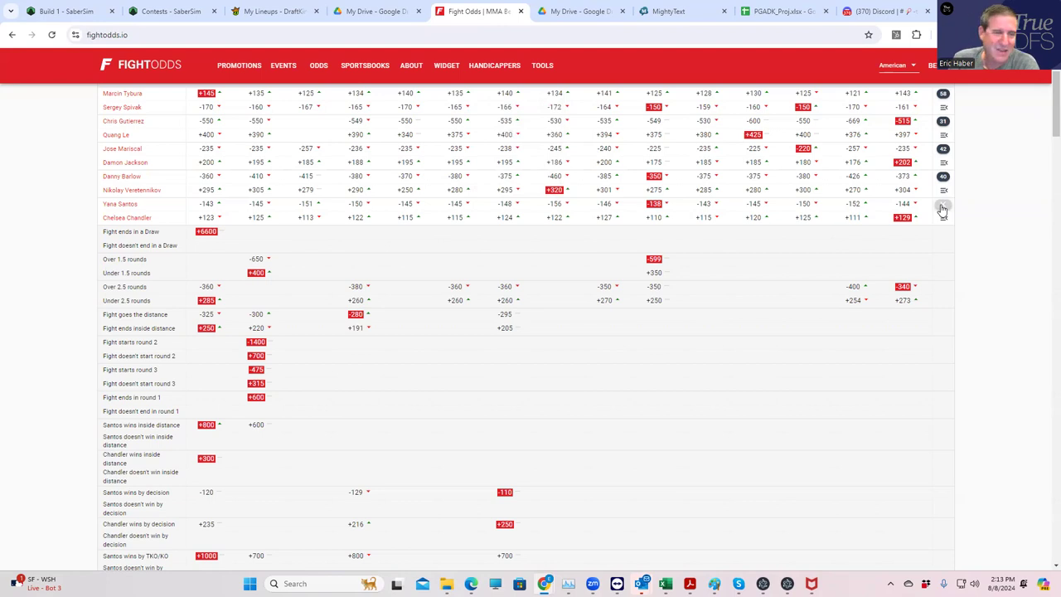
pyautogui.click(943, 208)
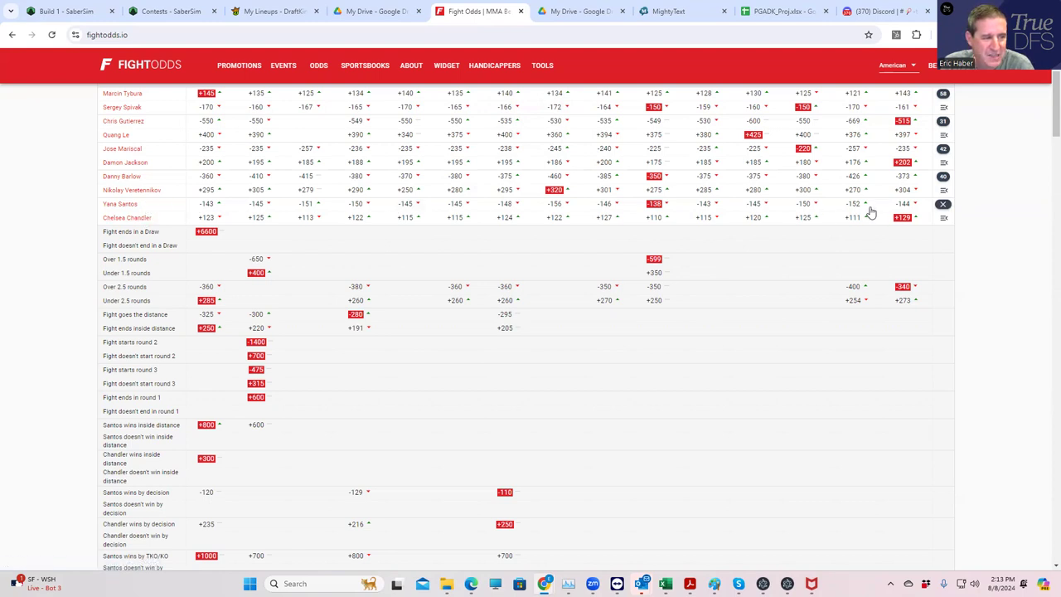
pyautogui.click(943, 205)
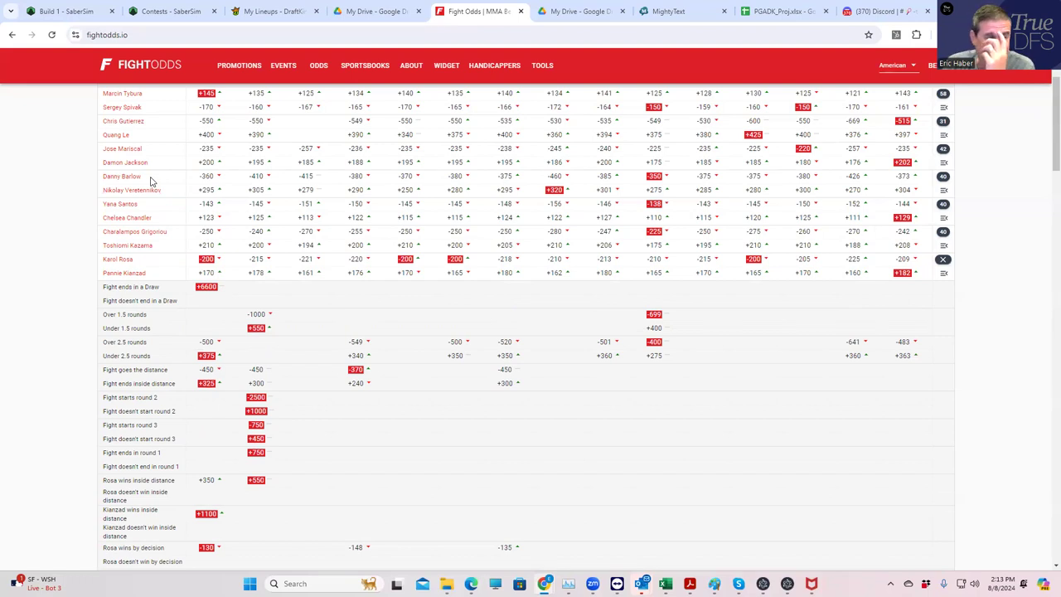
pyautogui.click(274, 11)
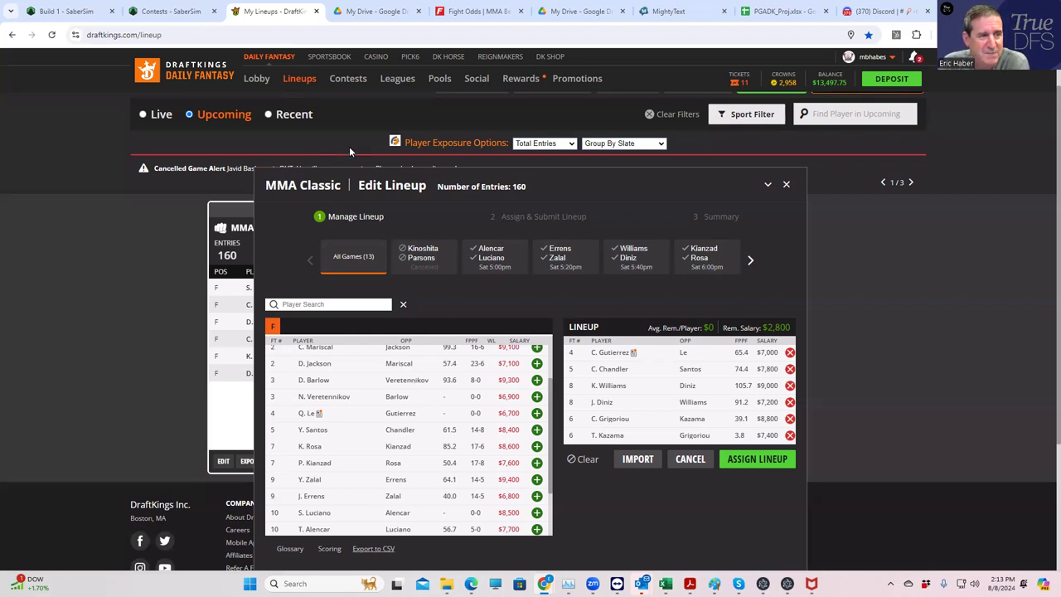
# Examine the Barlow vs. Veretennikov outcome odds on Fight Odds, including method and round props, and return to the DraftKings lineup
pyautogui.click(479, 11)
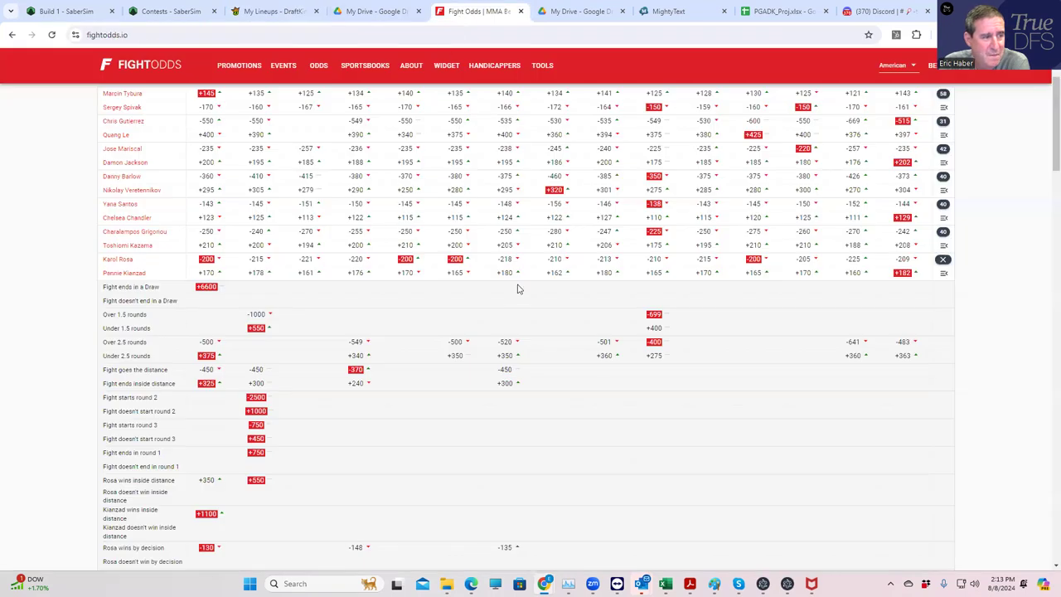
pyautogui.click(943, 177)
pyautogui.scroll(-2, 255, 368)
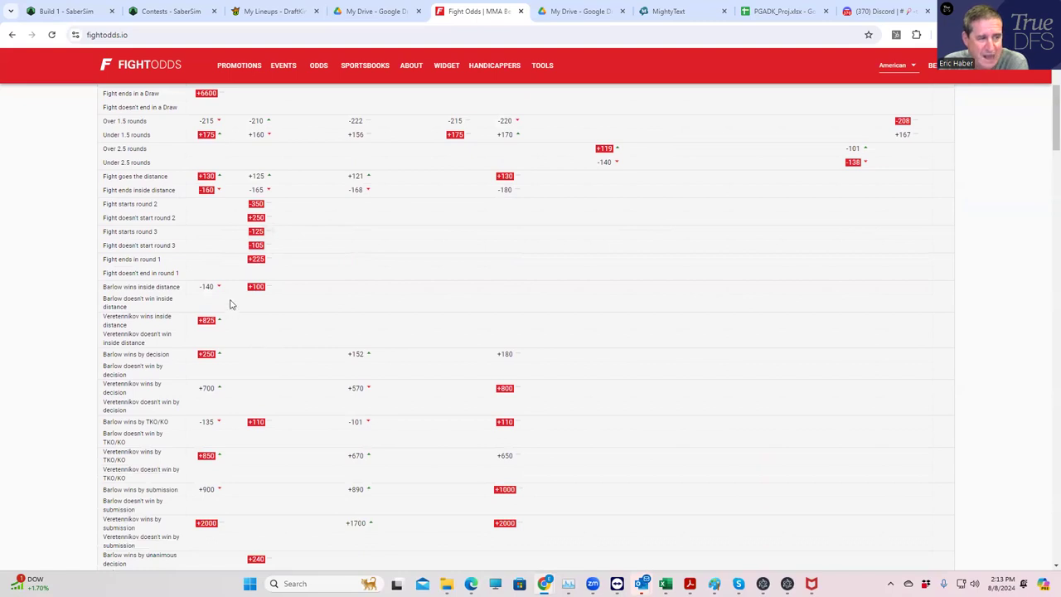
pyautogui.scroll(-2, 282, 381)
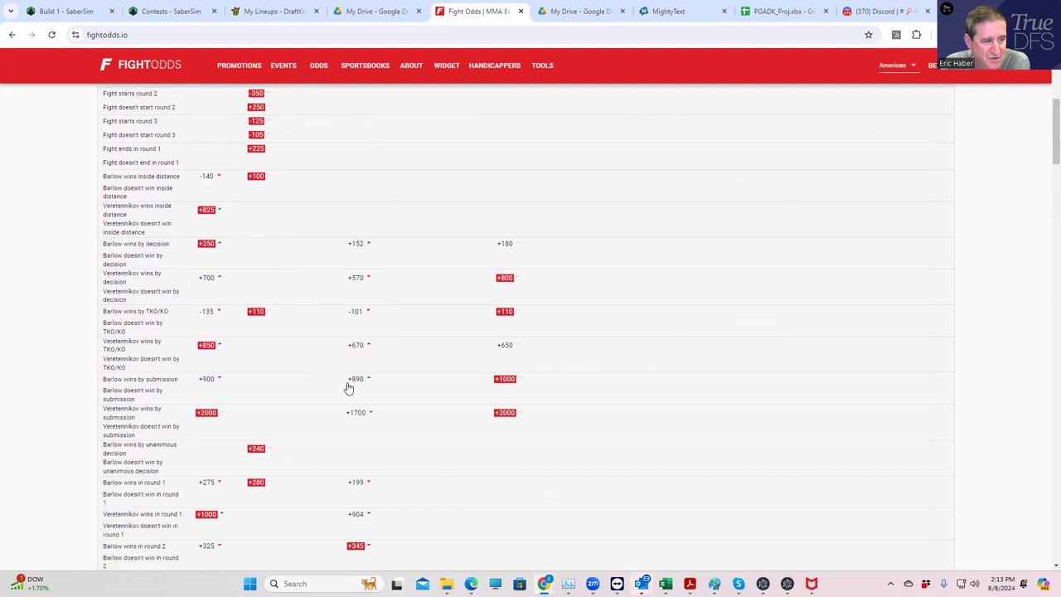
pyautogui.scroll(-2, 315, 435)
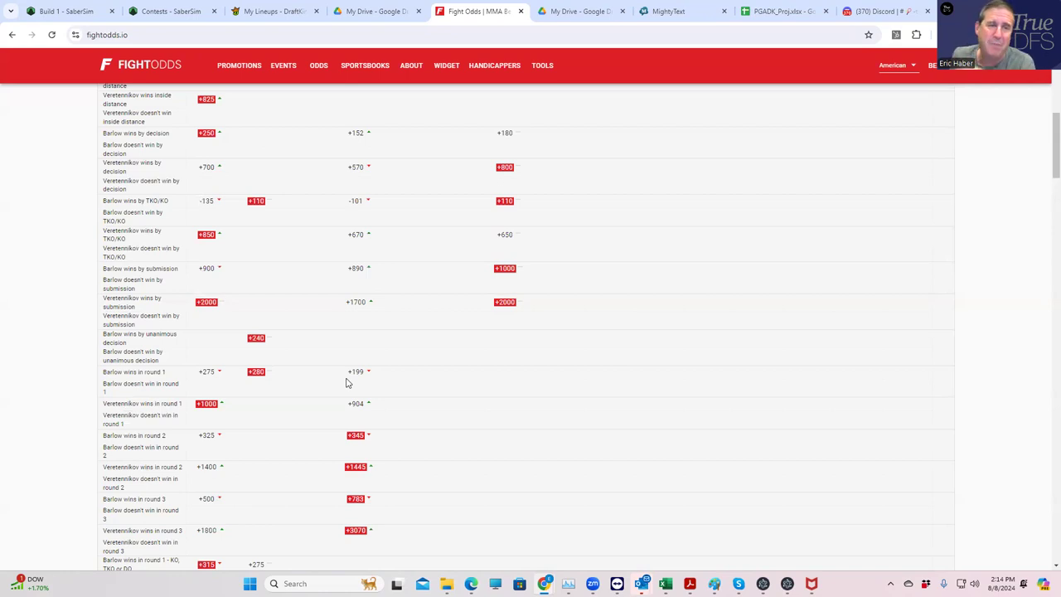
pyautogui.click(269, 11)
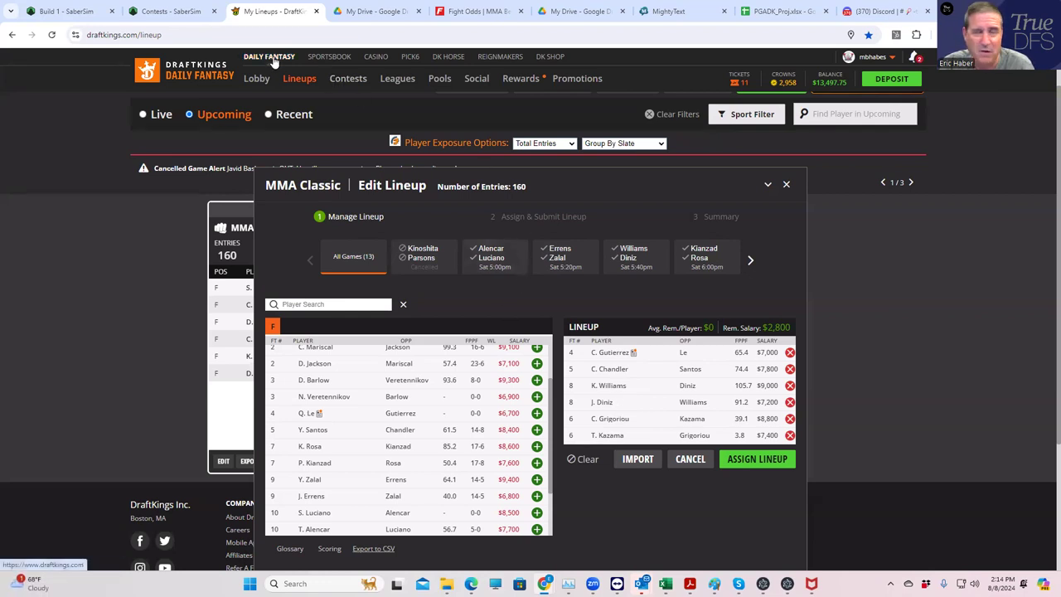
# Go back to Fight Odds, collapse the Barlow vs. Veretennikov odds, and return to the DraftKings fighter list
pyautogui.click(472, 11)
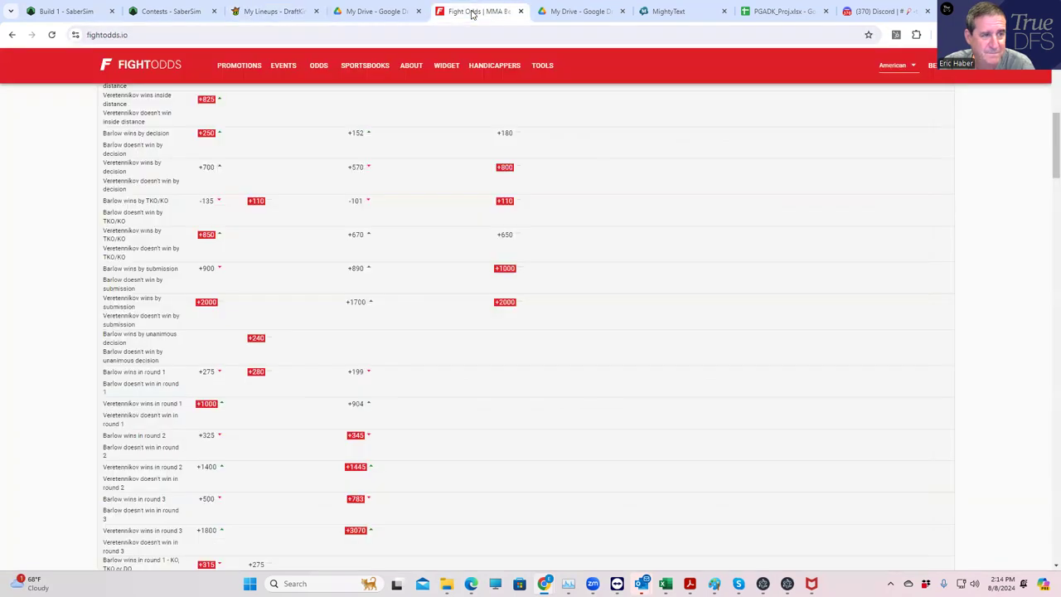
pyautogui.scroll(5, 699, 208)
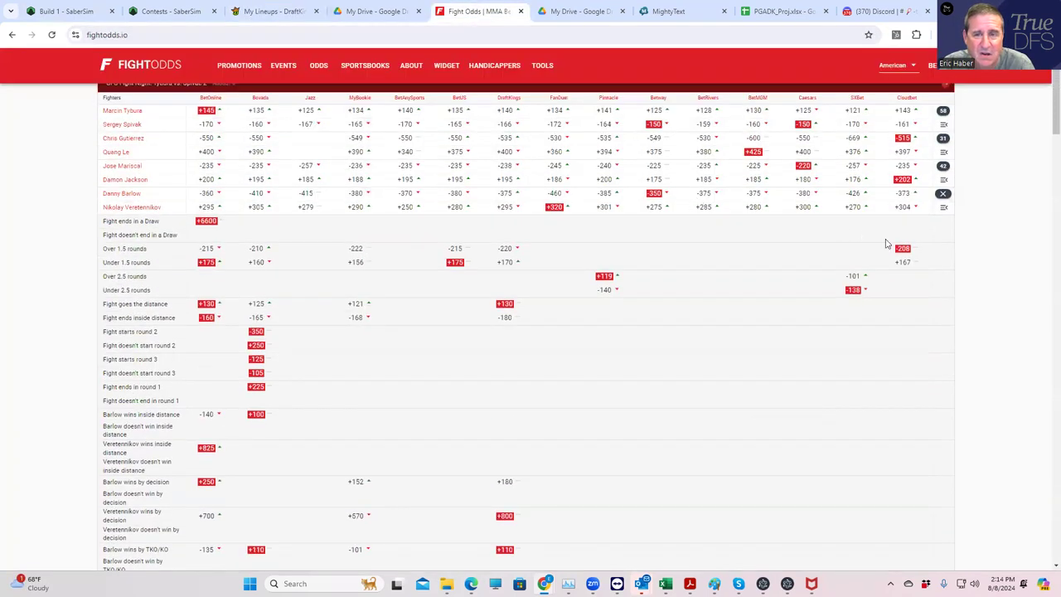
pyautogui.click(941, 231)
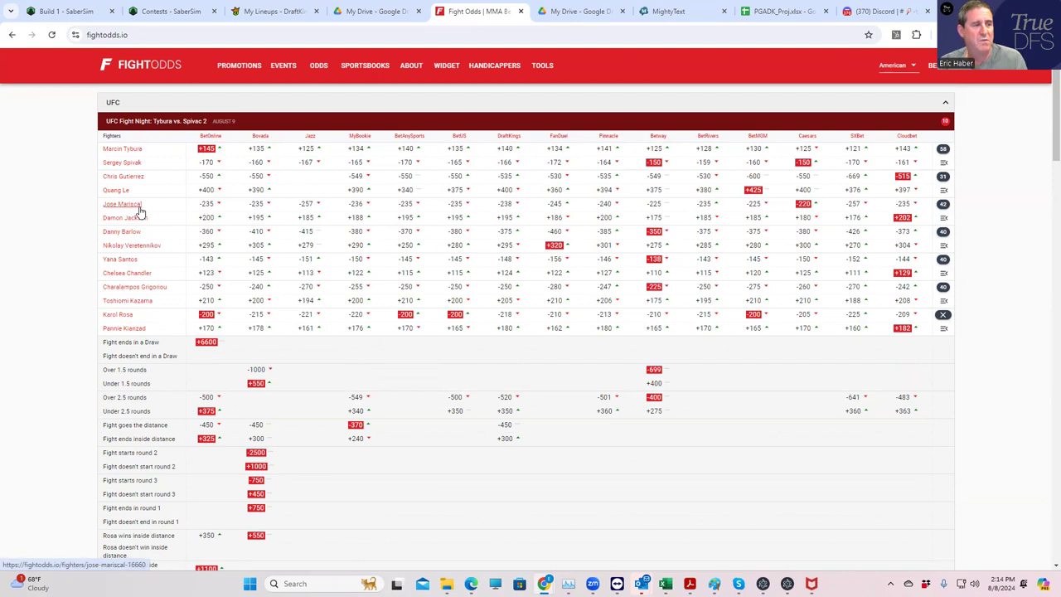
pyautogui.click(278, 12)
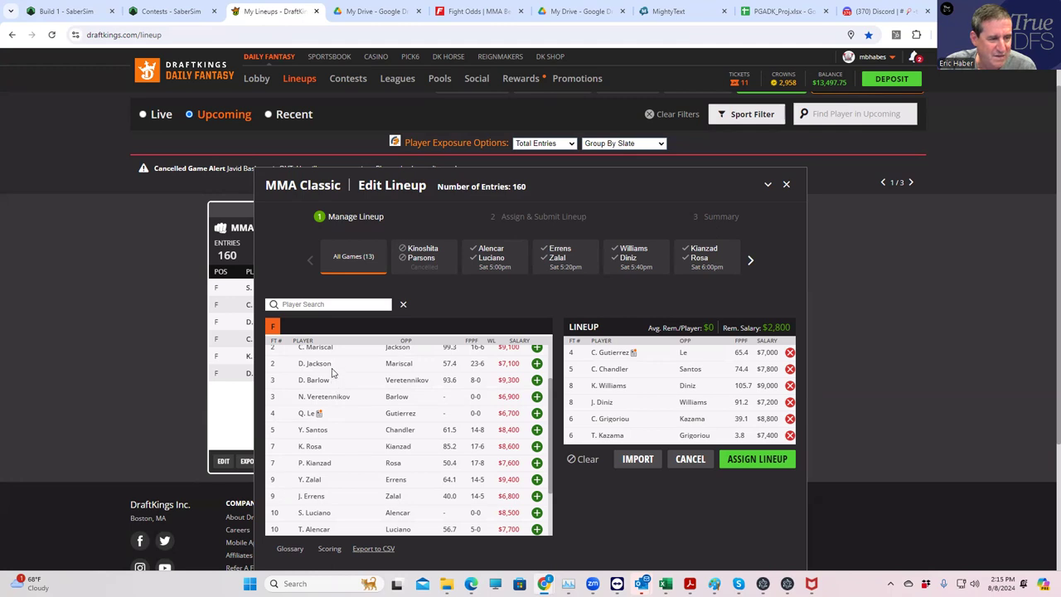
# Find D. Jackson in the fighter list, then examine and collapse the Mariscal vs. Jackson outcome odds on Fight Odds
pyautogui.scroll(1, 332, 373)
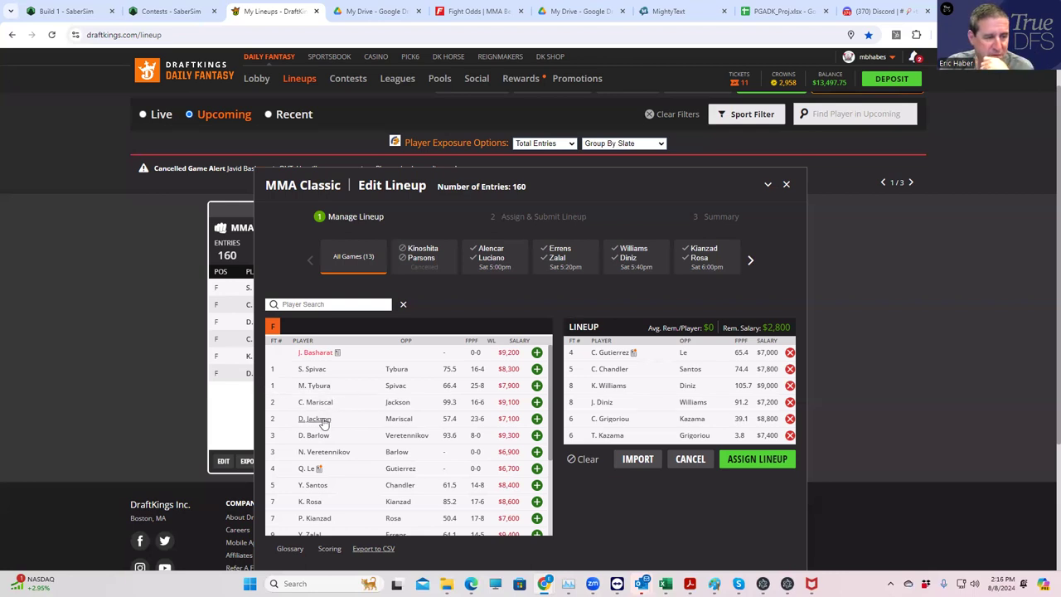
pyautogui.click(459, 13)
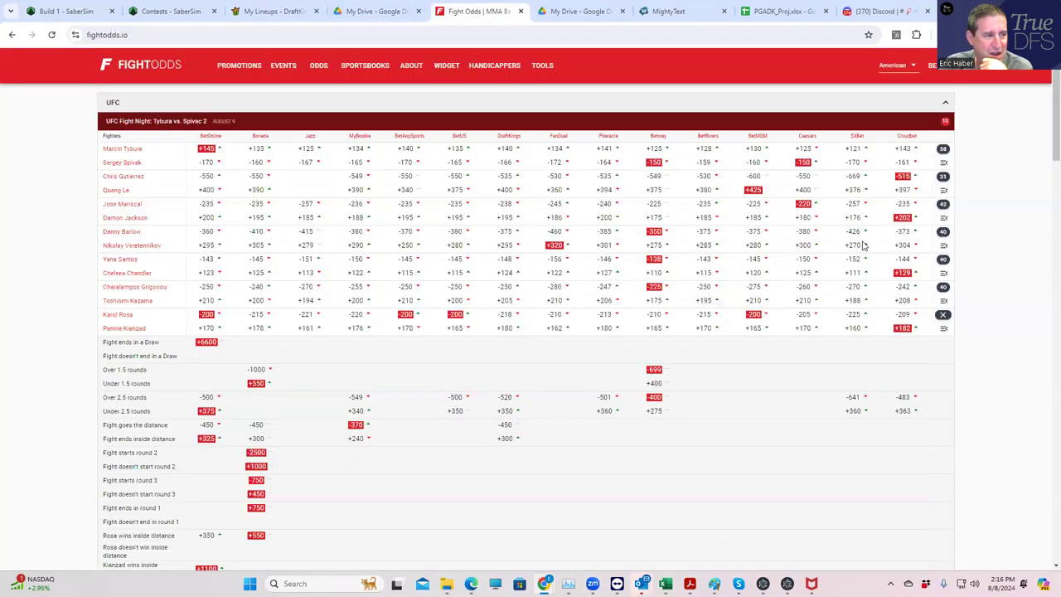
pyautogui.click(943, 204)
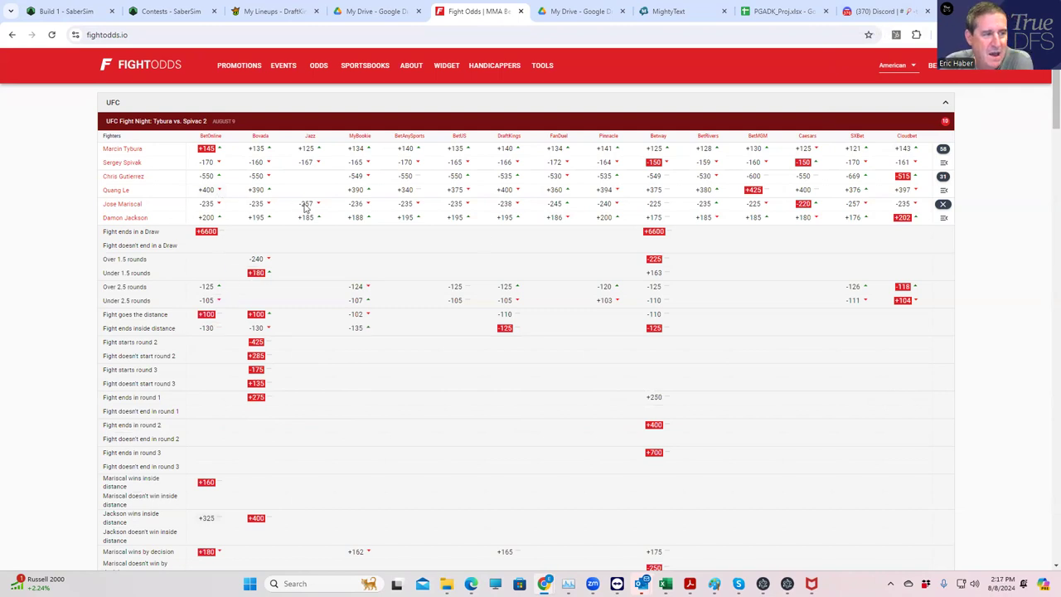
pyautogui.click(942, 205)
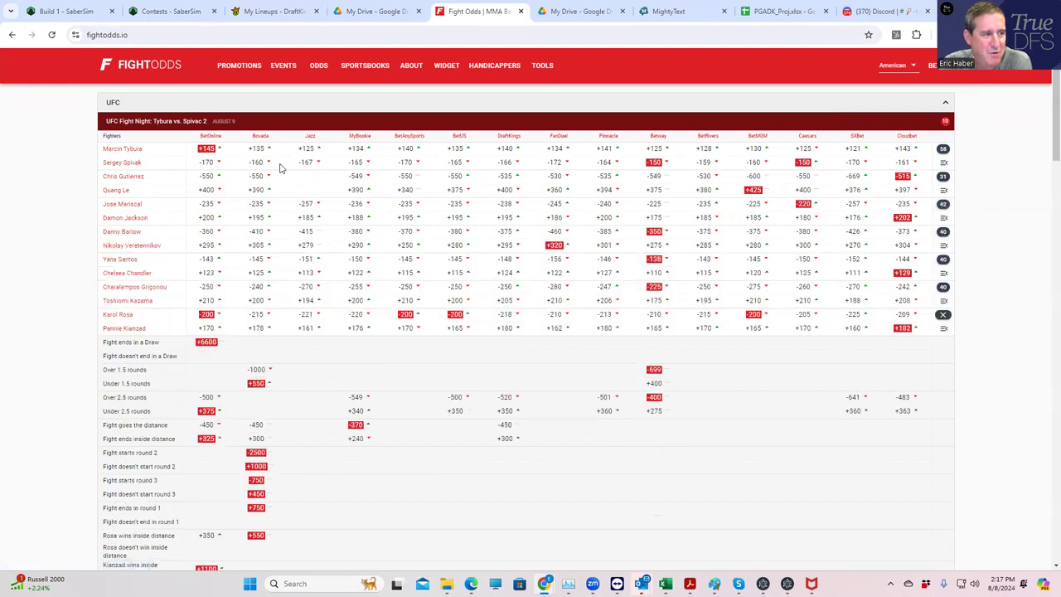
# Examine the Tybura vs. Spivak outcome odds on Fight Odds, including inside-distance and decision props, and return to DraftKings
pyautogui.click(943, 150)
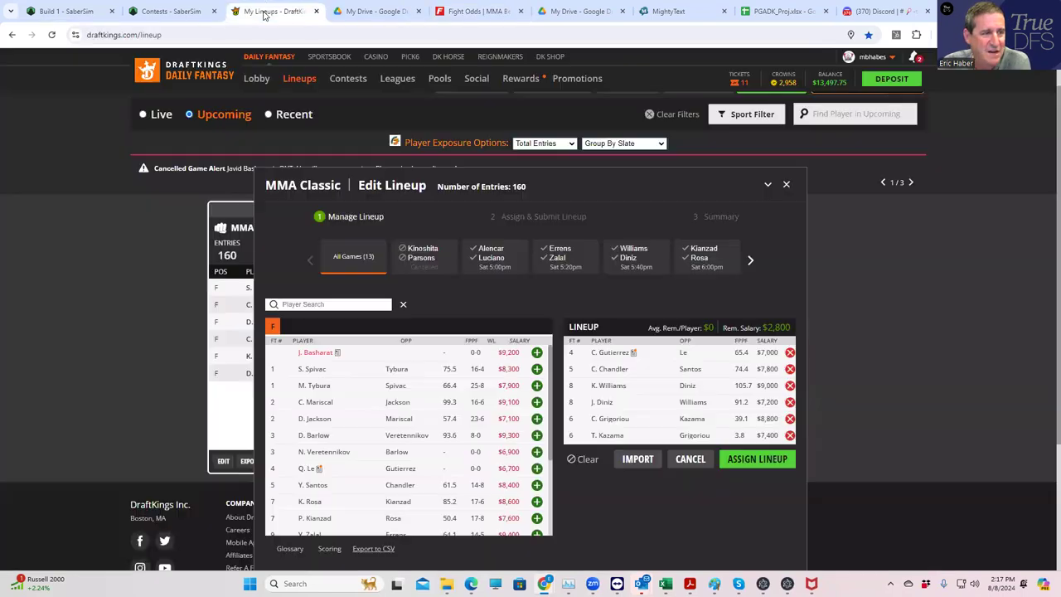
pyautogui.click(267, 12)
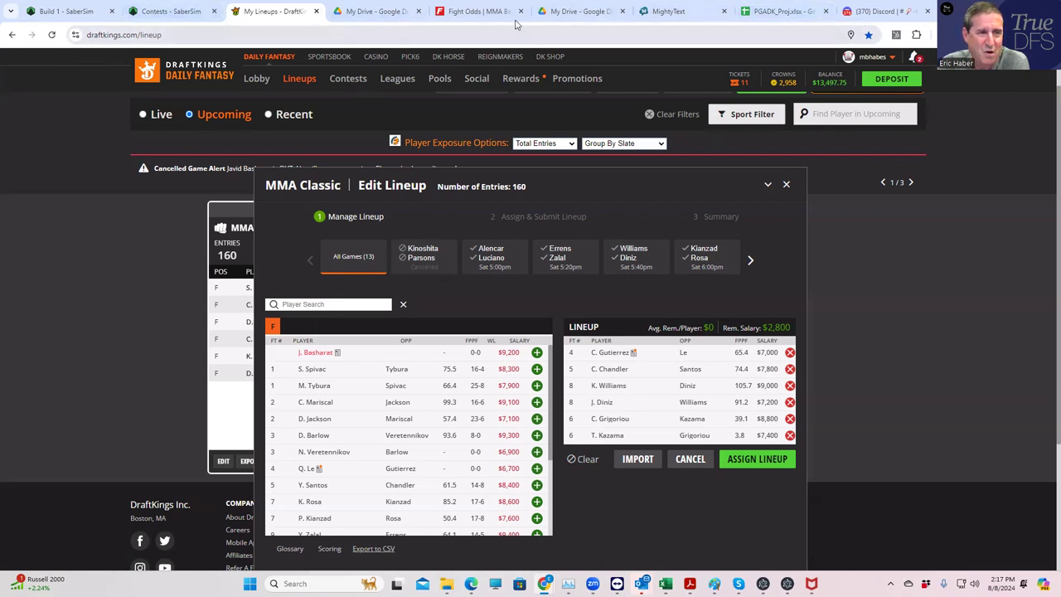
pyautogui.click(464, 15)
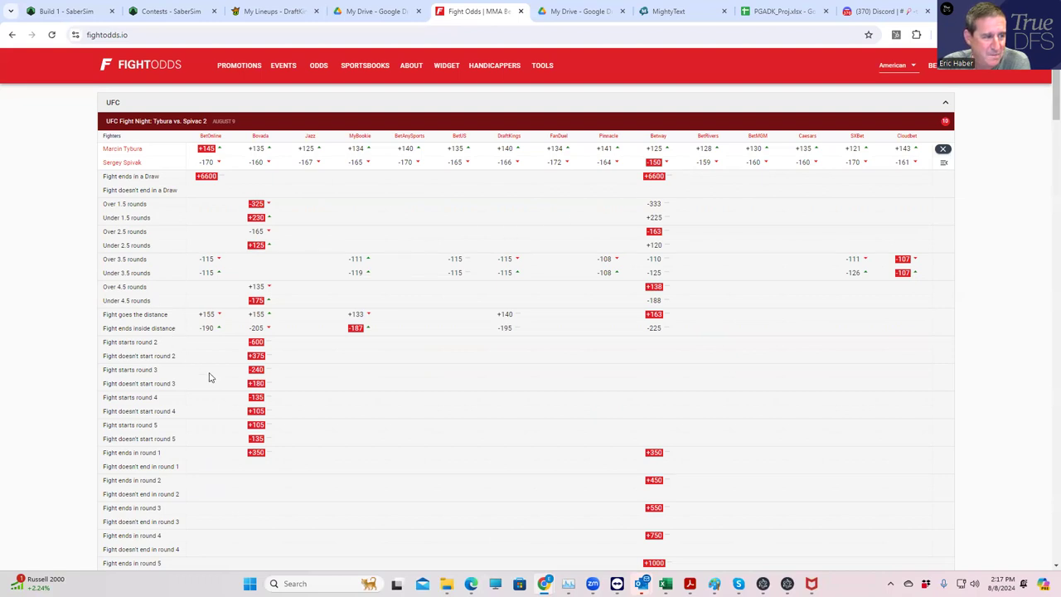
pyautogui.scroll(-2, 334, 367)
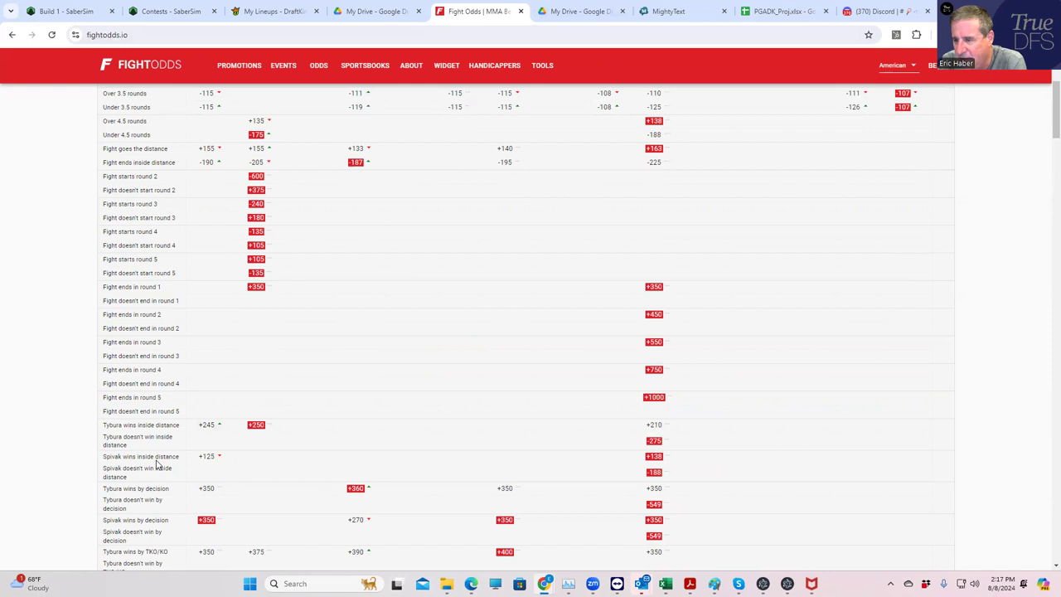
pyautogui.click(272, 13)
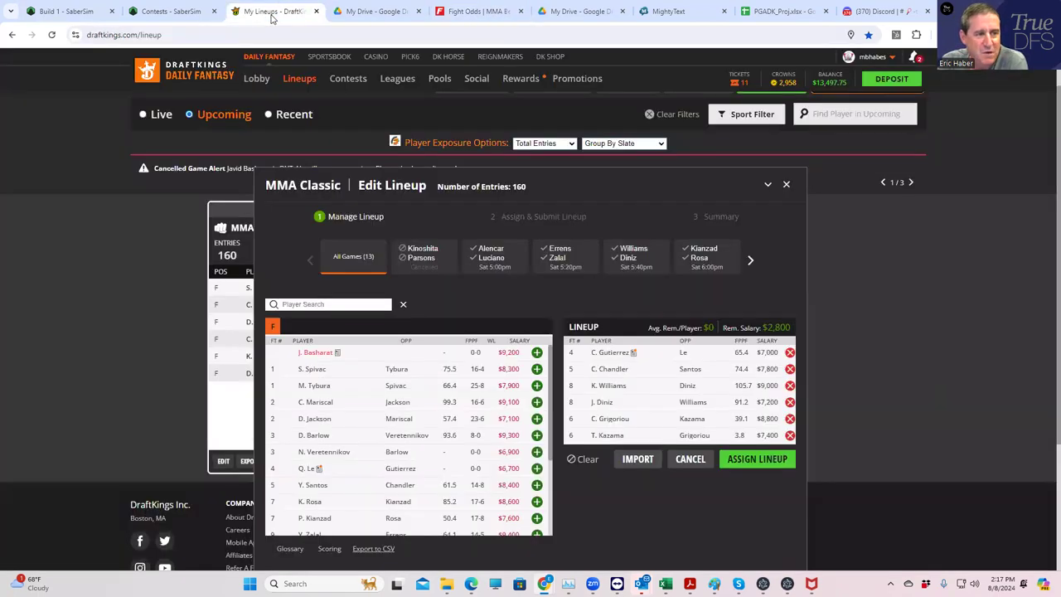
# Clear the lineup and add S. Spivac, C. Mariscal and K. Williams
pyautogui.click(583, 460)
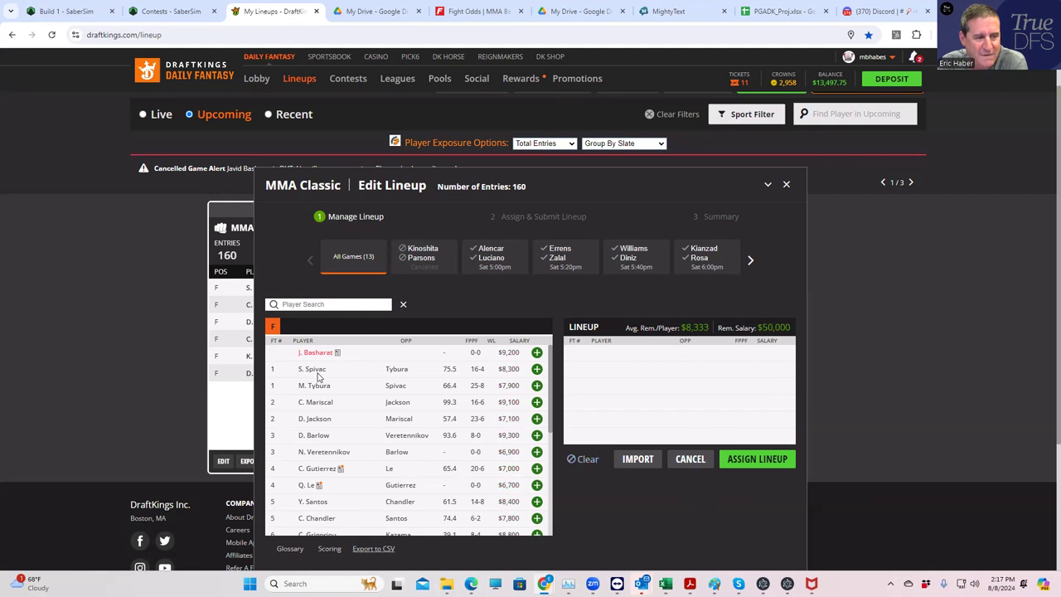
pyautogui.click(537, 369)
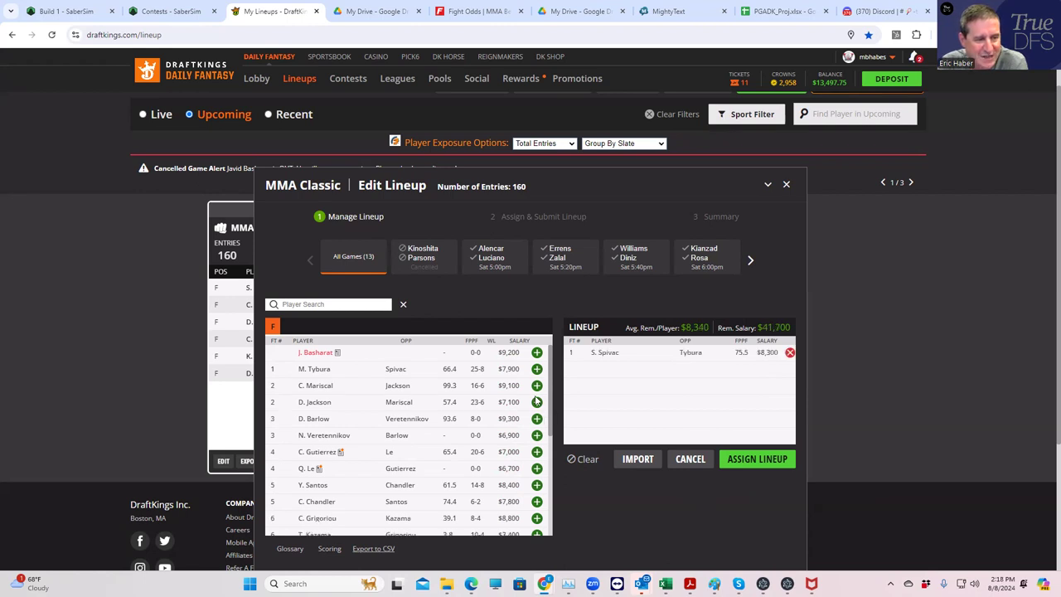
pyautogui.click(538, 385)
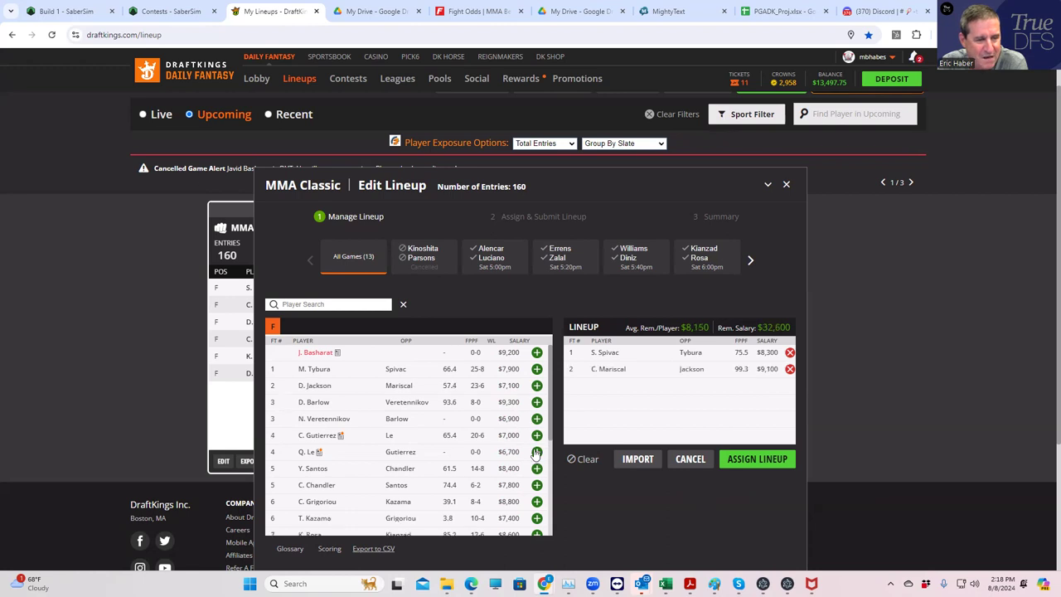
pyautogui.scroll(-1, 522, 490)
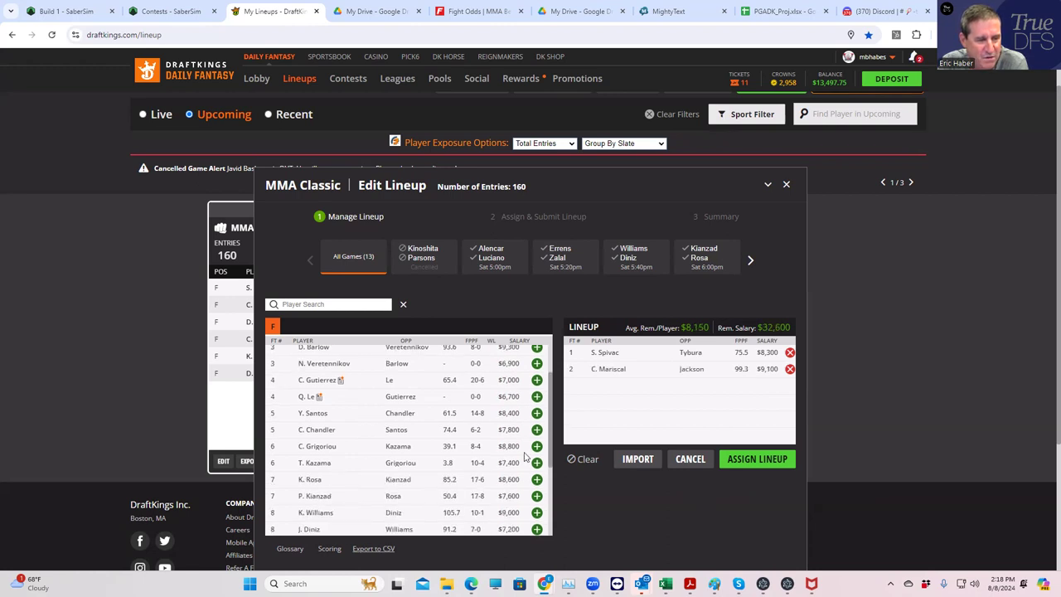
pyautogui.scroll(-1, 528, 488)
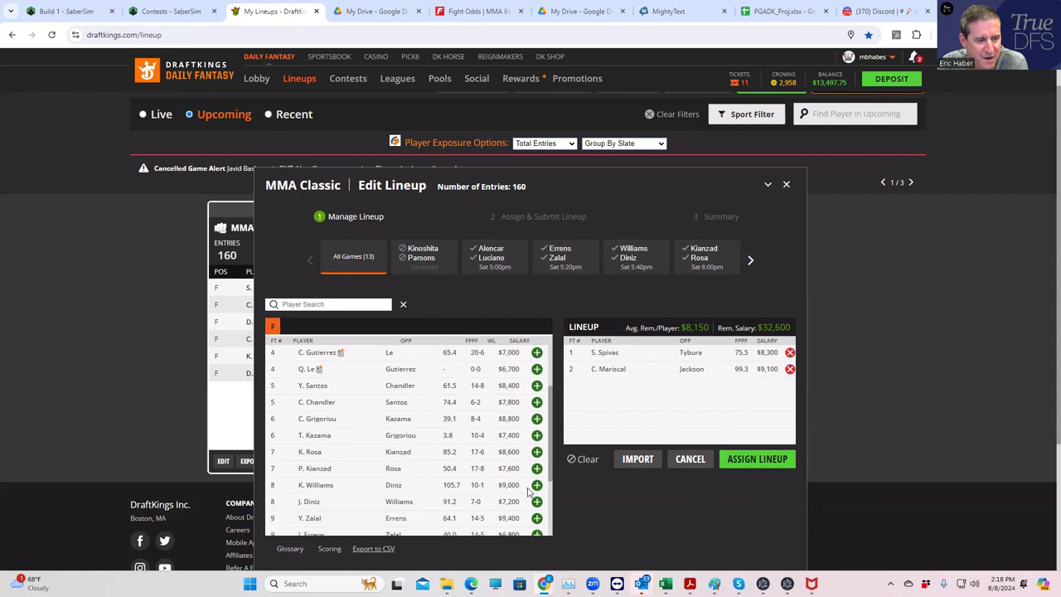
pyautogui.click(537, 457)
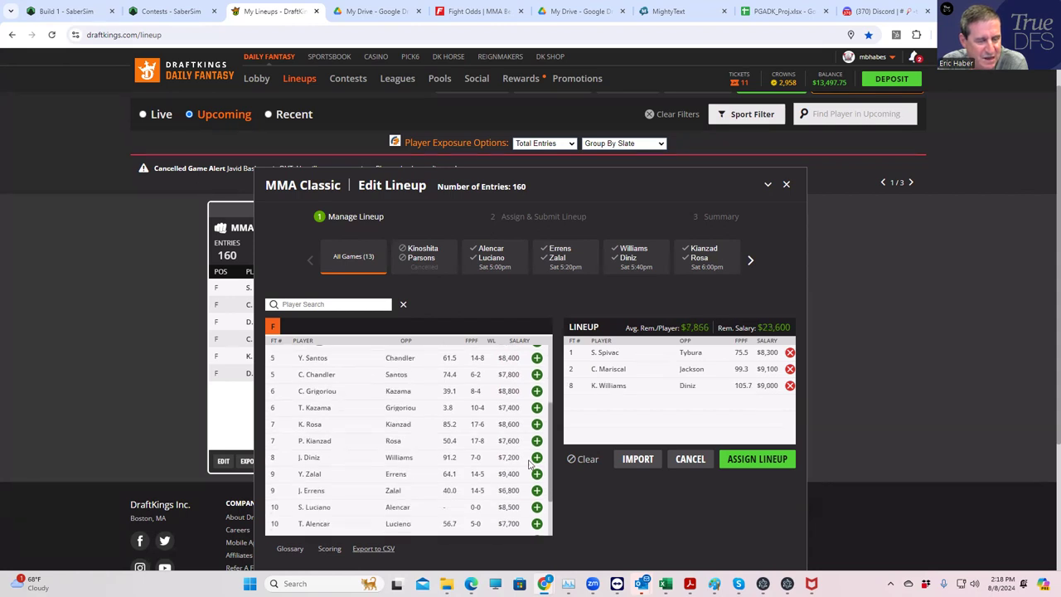
# Add C. Grigoriou and C. Gutierrez to the lineup
pyautogui.scroll(2, 514, 447)
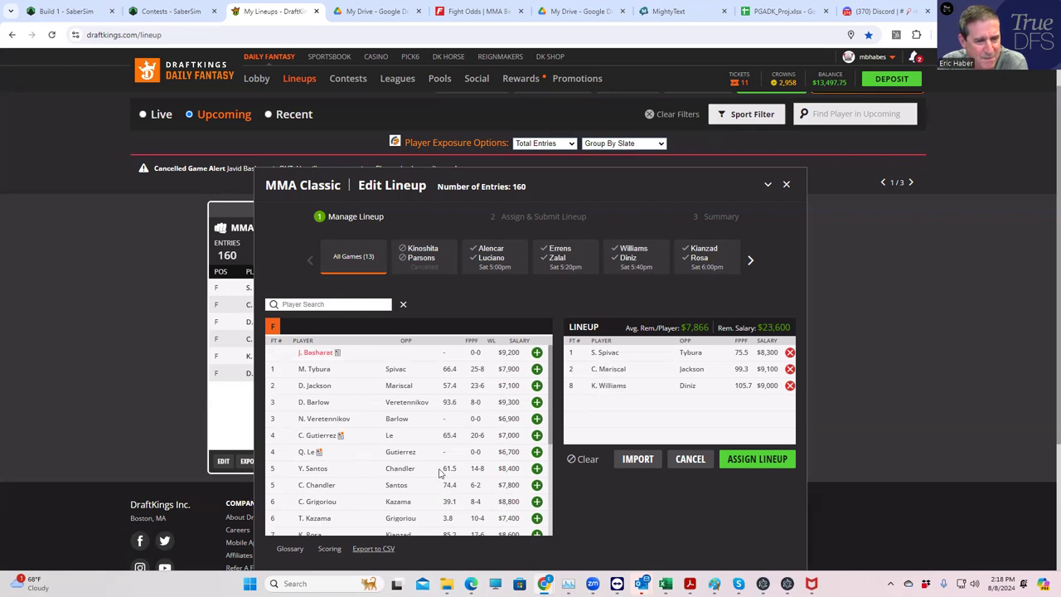
pyautogui.scroll(-3, 445, 478)
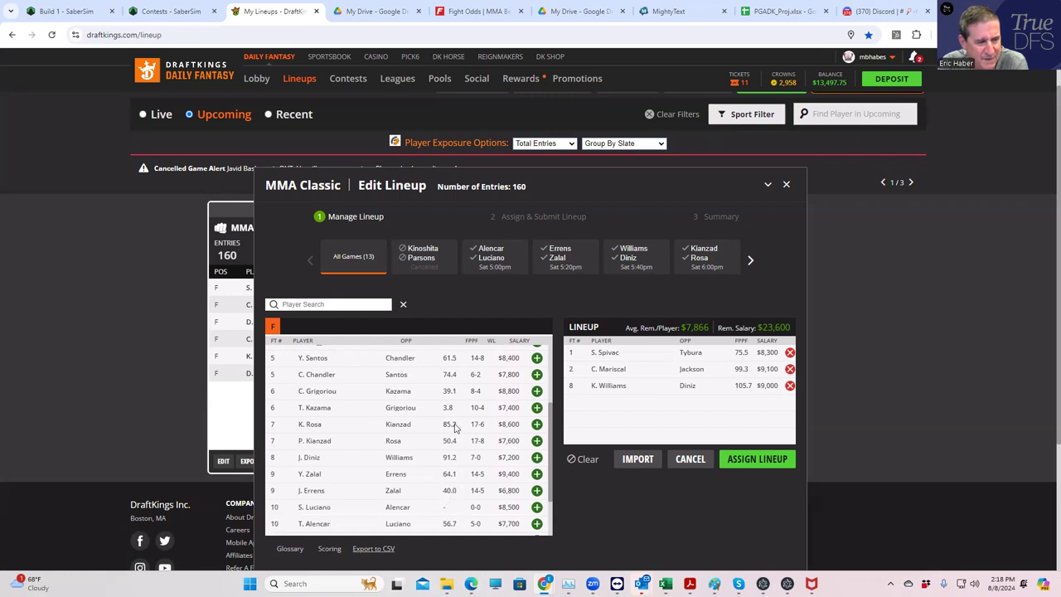
pyautogui.click(537, 391)
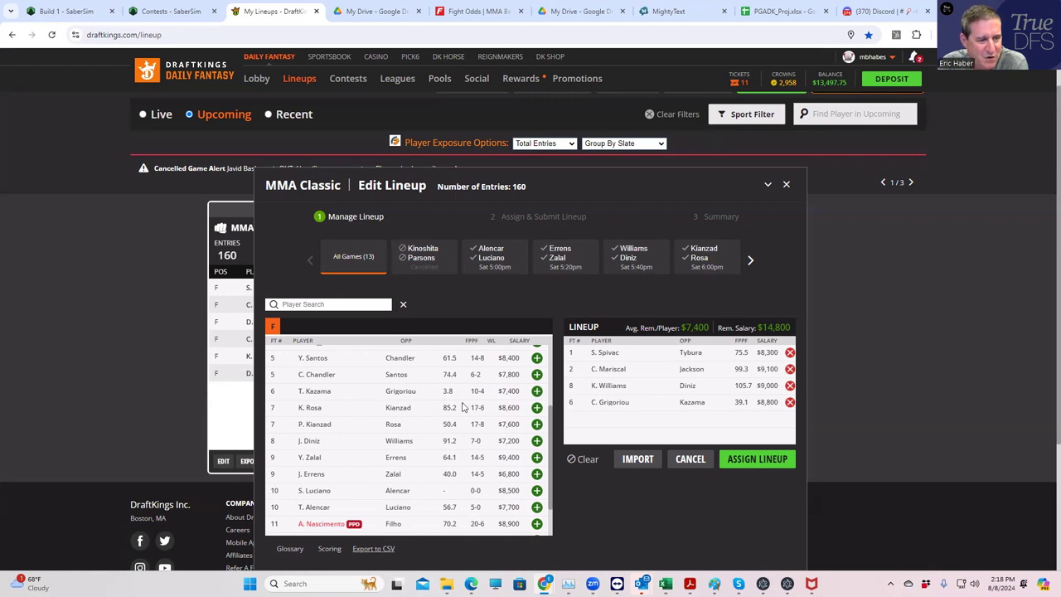
pyautogui.scroll(3, 463, 406)
pyautogui.click(534, 437)
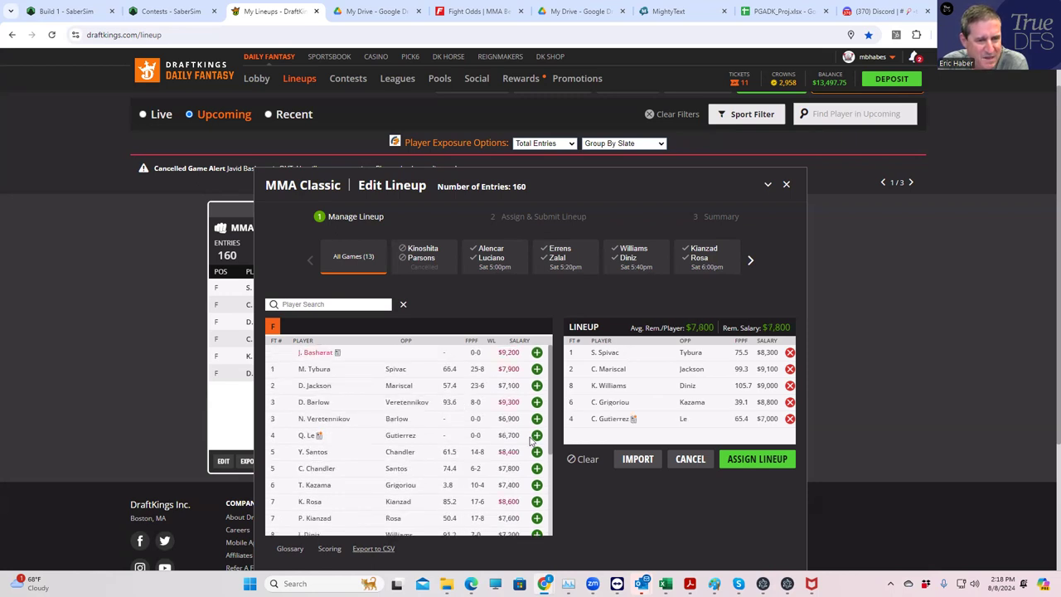